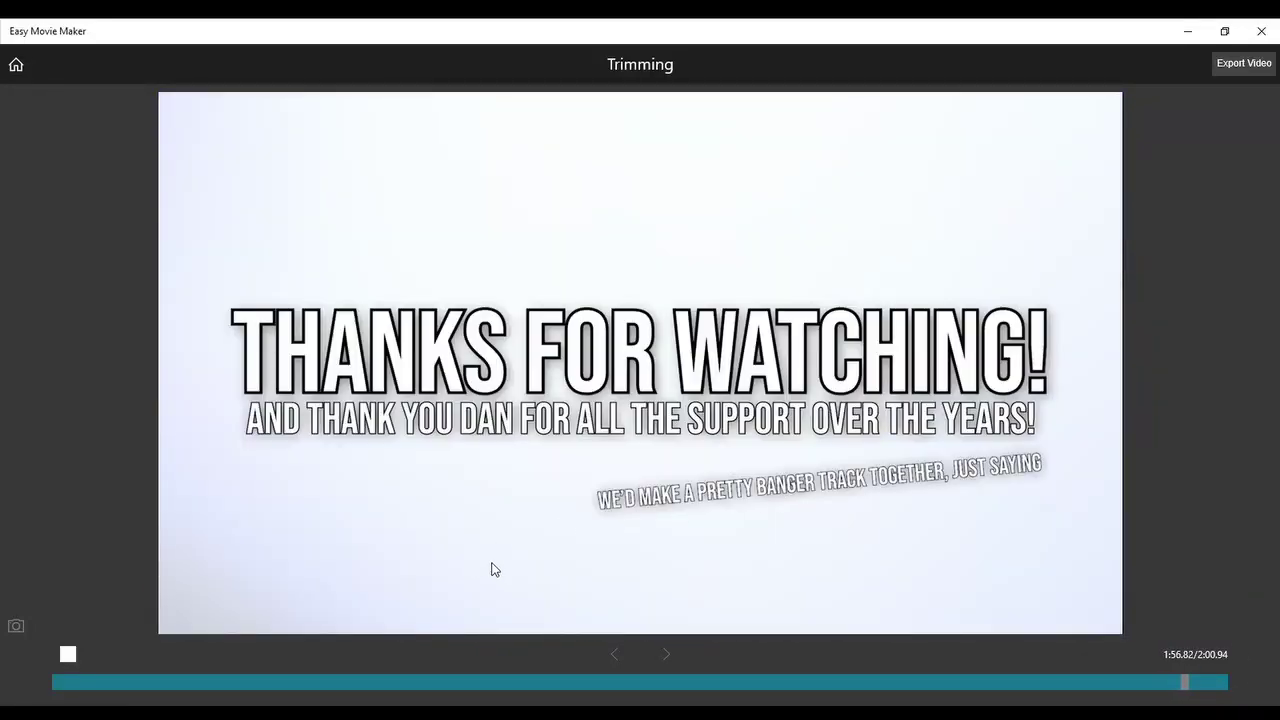
- Trim the clip's end back to about 1:53, then return to the home screen
left_click(68, 654)
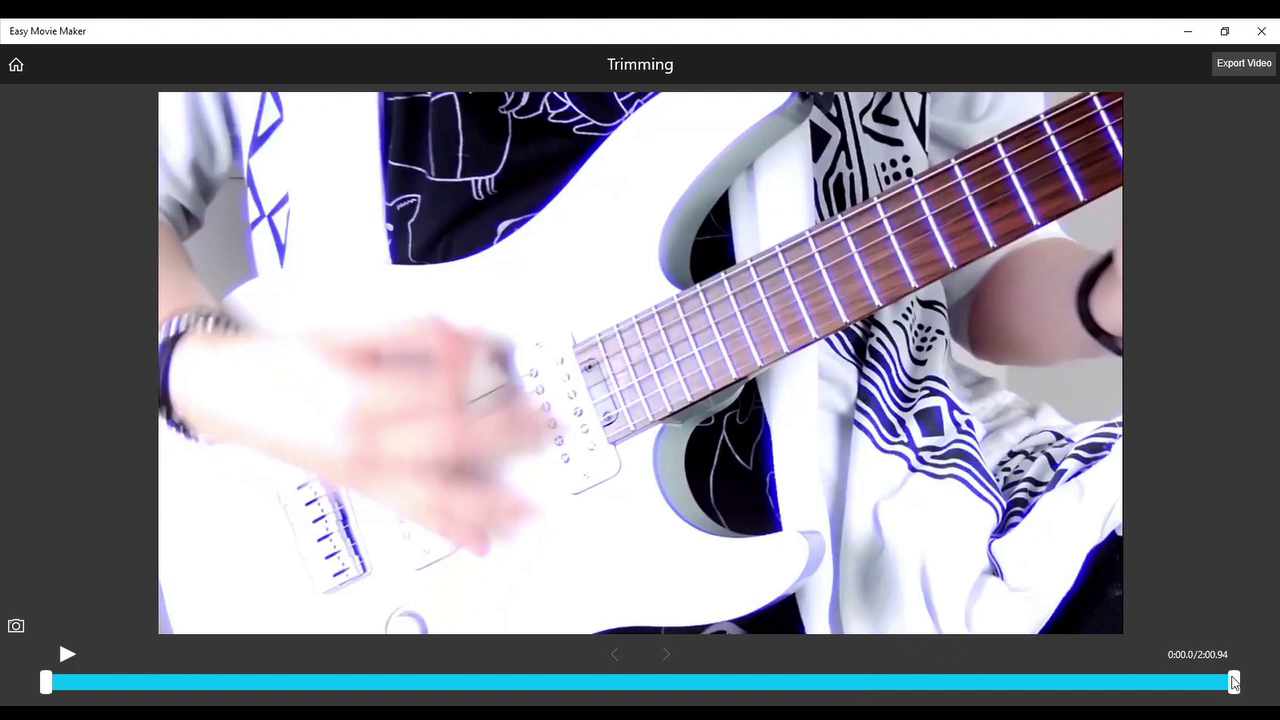
left_click_drag(1234, 682, 1171, 683)
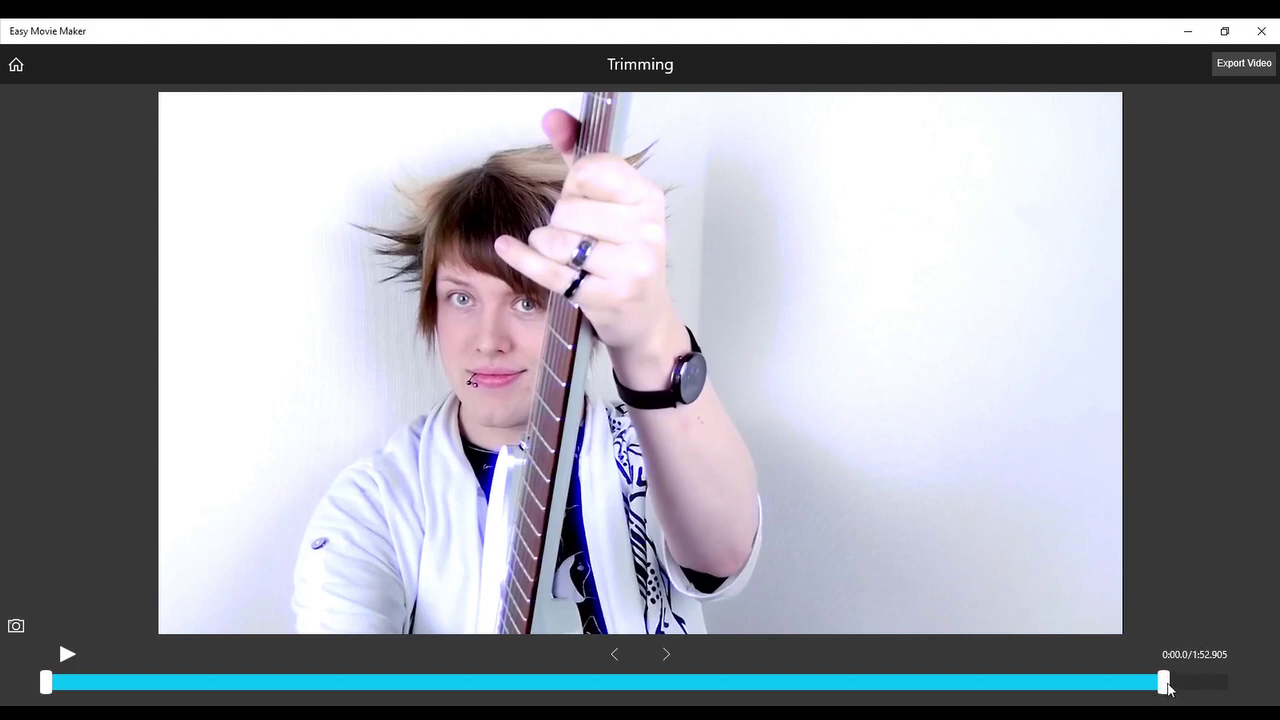
left_click_drag(1166, 684, 1171, 680)
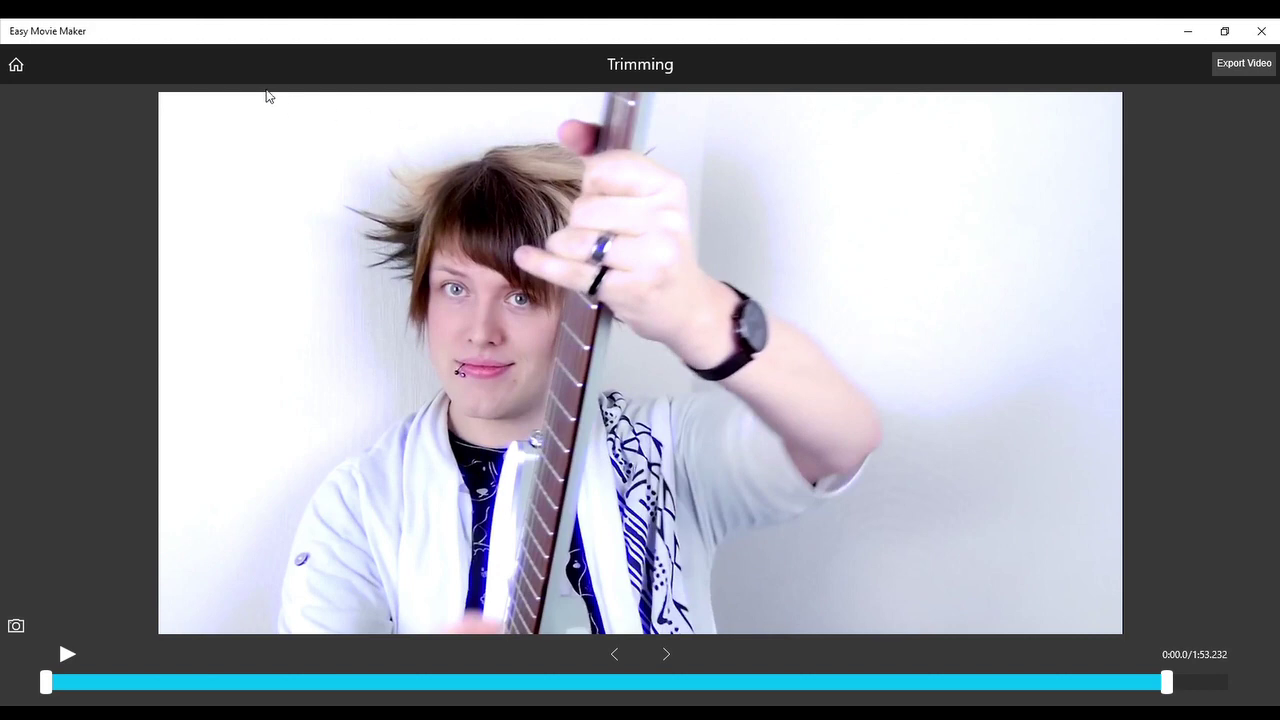
left_click(16, 64)
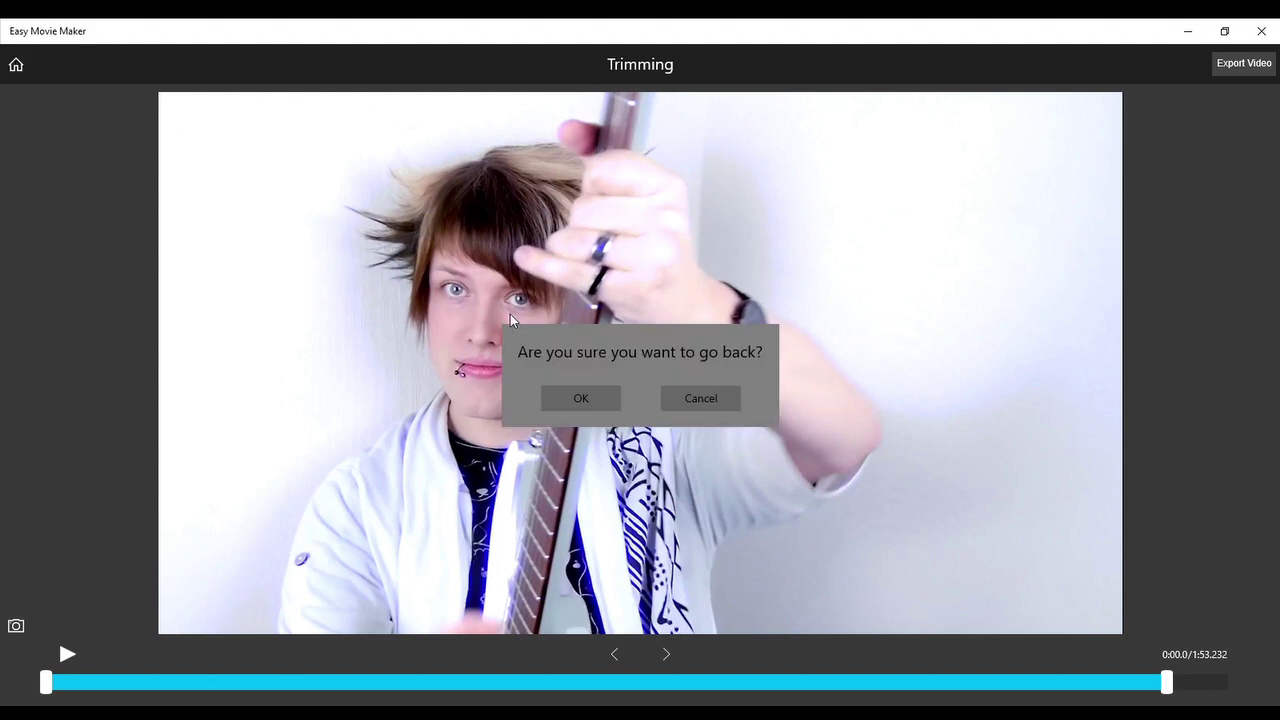
left_click(562, 390)
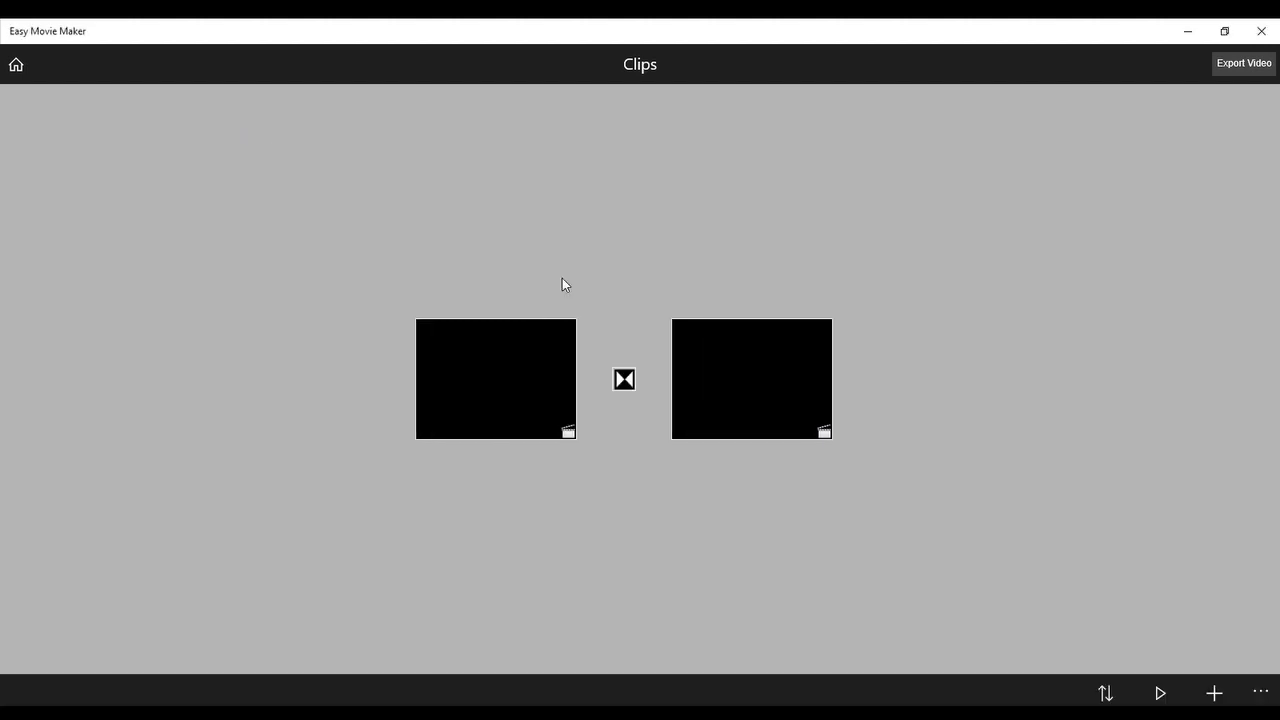
- Add a third copy of the trimmed clip to the merge list
left_click(1214, 690)
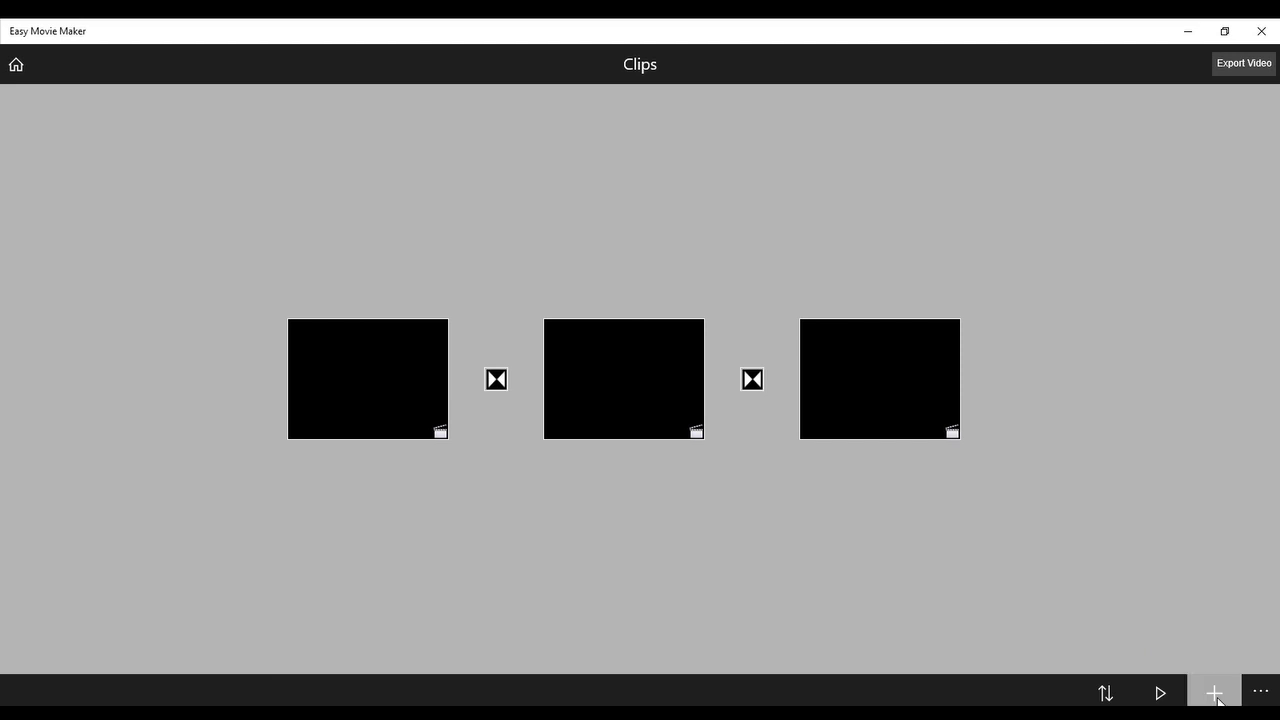
- Add two more copies to reach five clips, then play the combined preview
left_click(1214, 690)
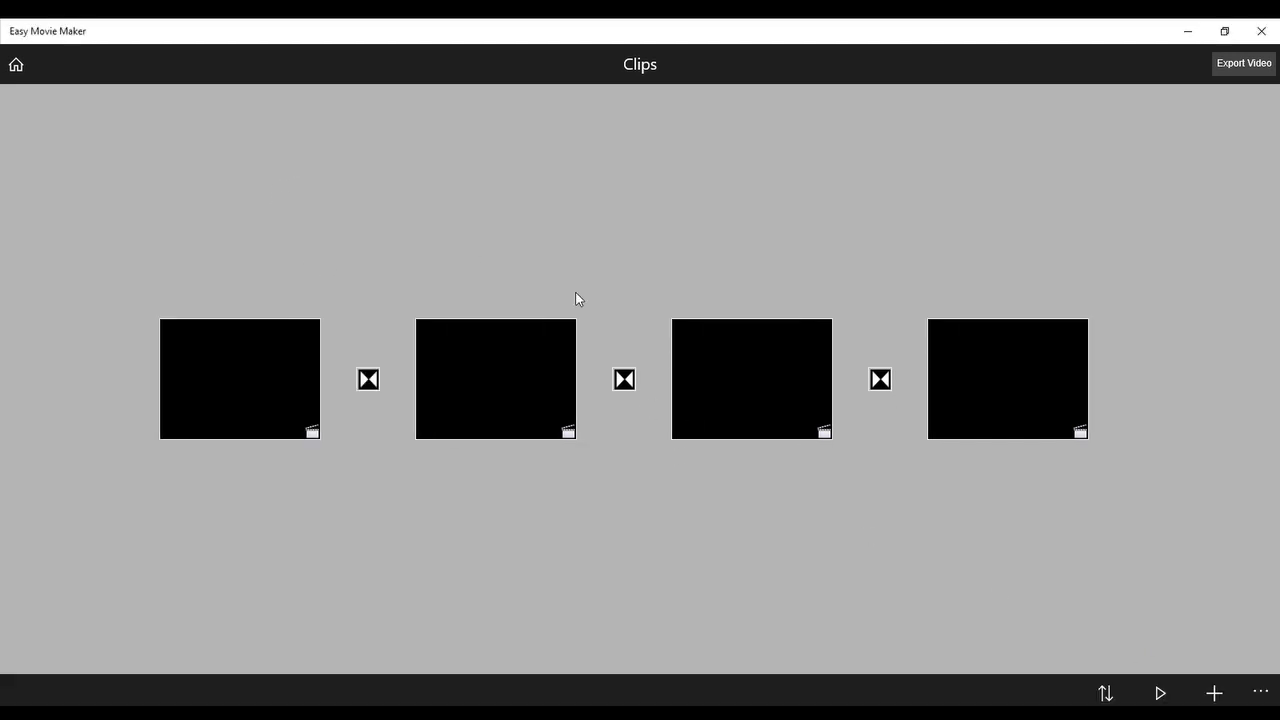
left_click(1226, 689)
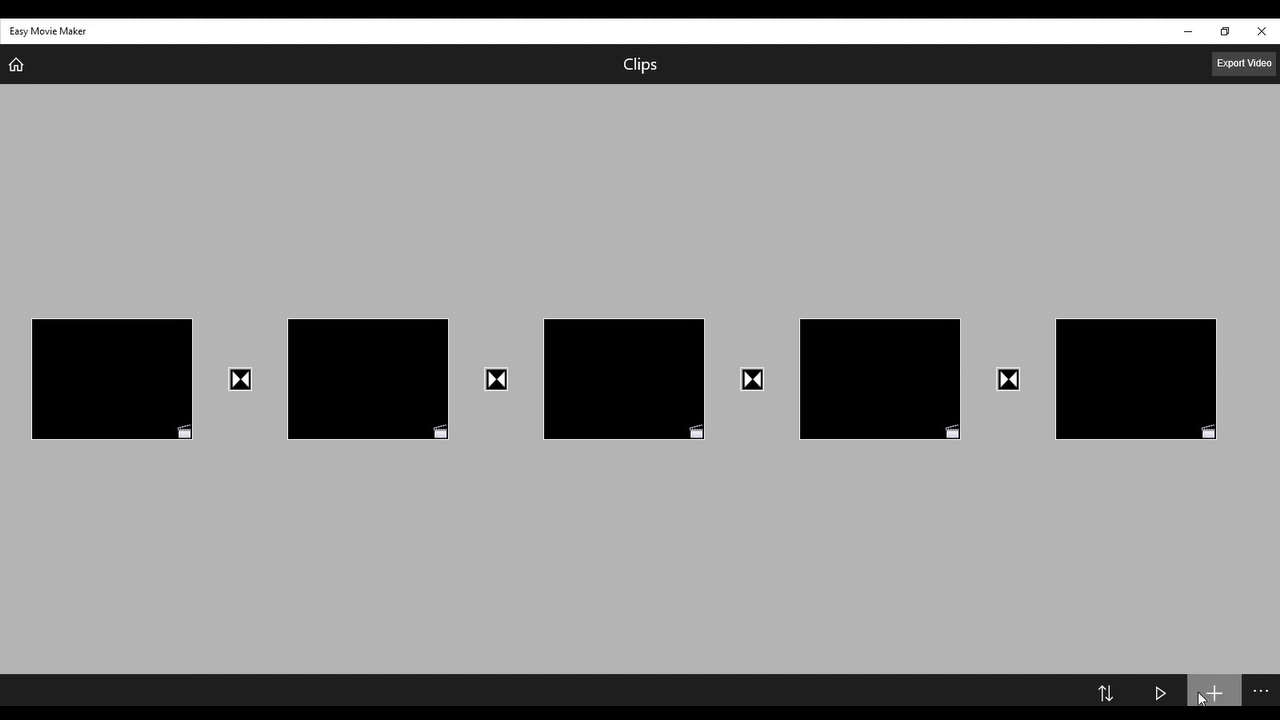
left_click(1160, 692)
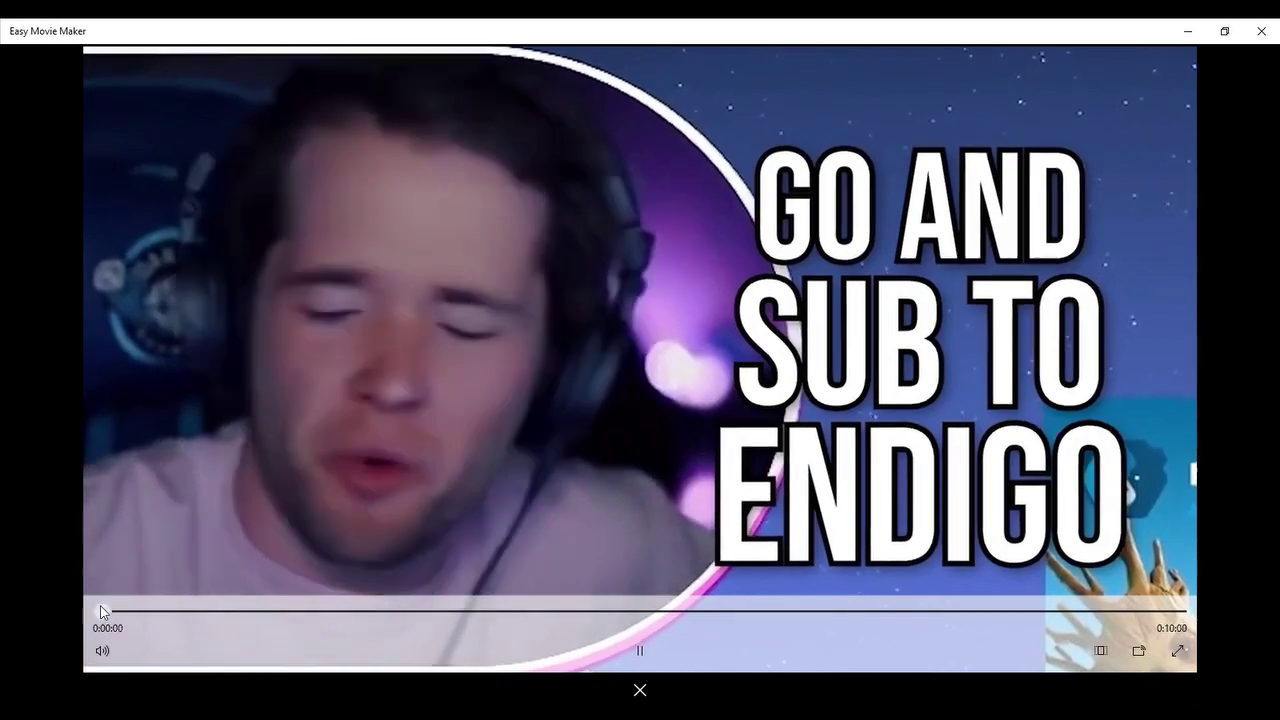
- Skip ahead to the end of the five-clip preview, close it, and bring back the list's commands
left_click_drag(102, 610, 1208, 604)
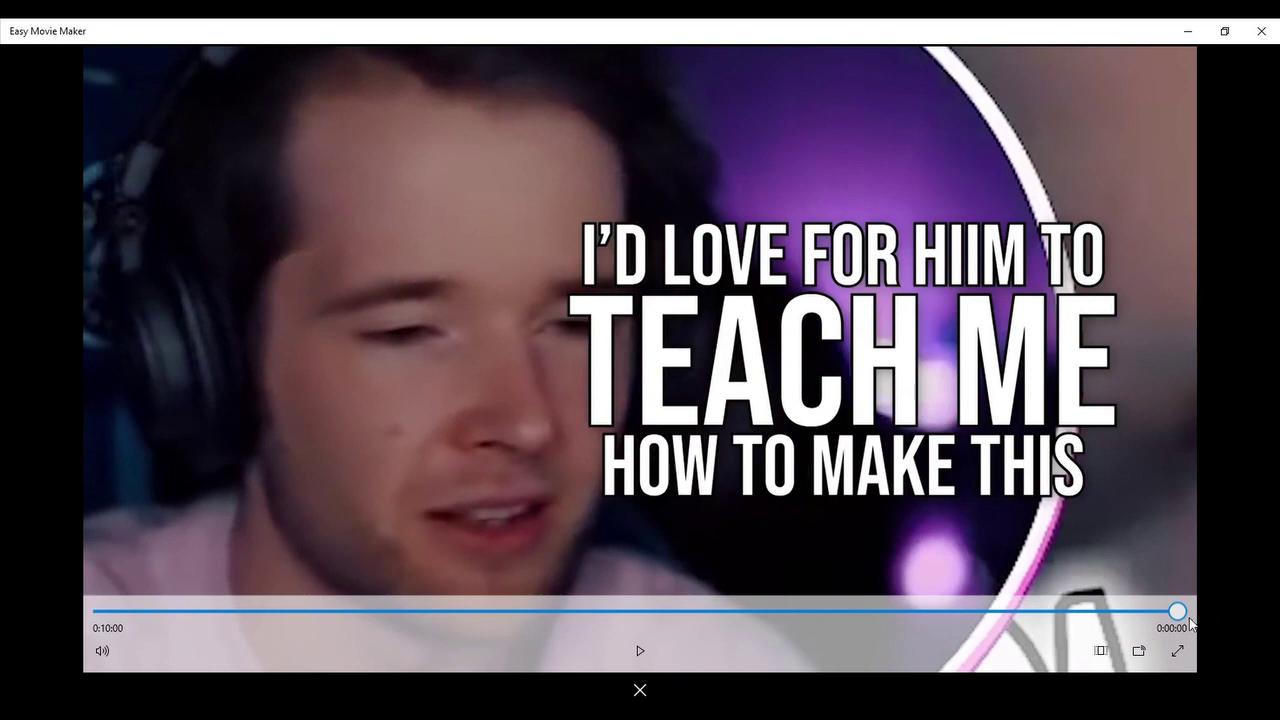
left_click(640, 690)
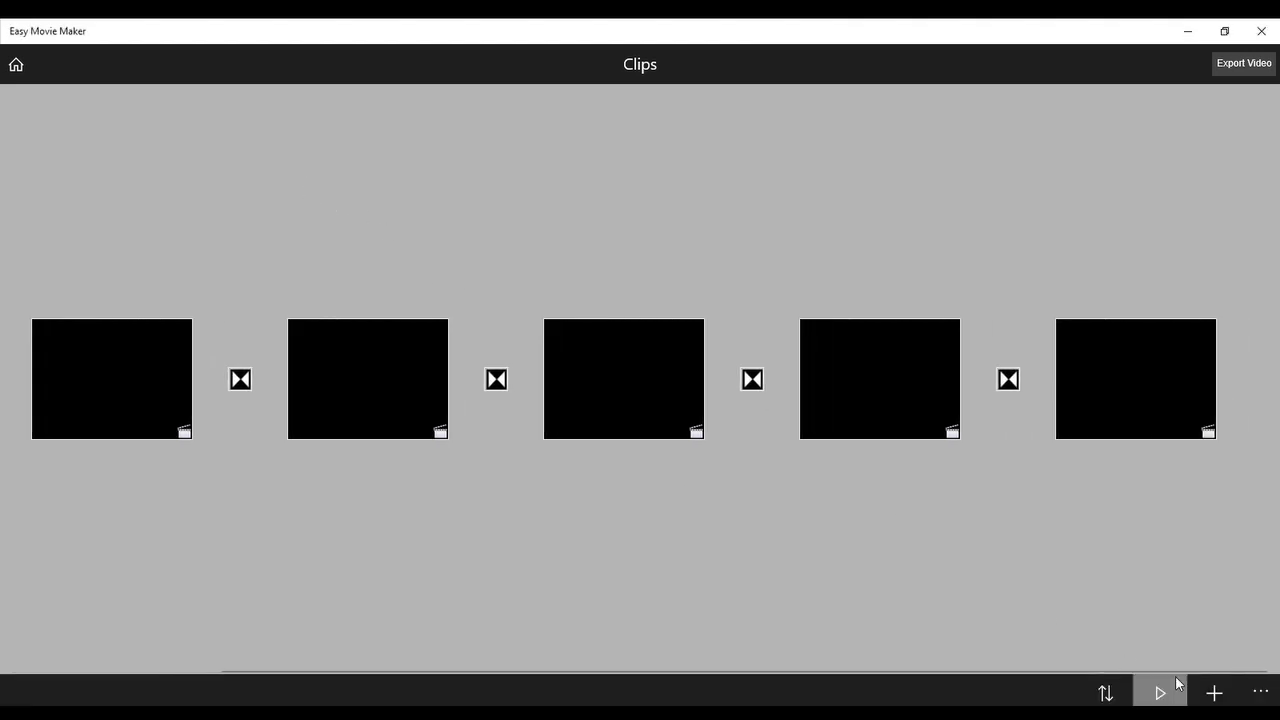
left_click(1210, 686)
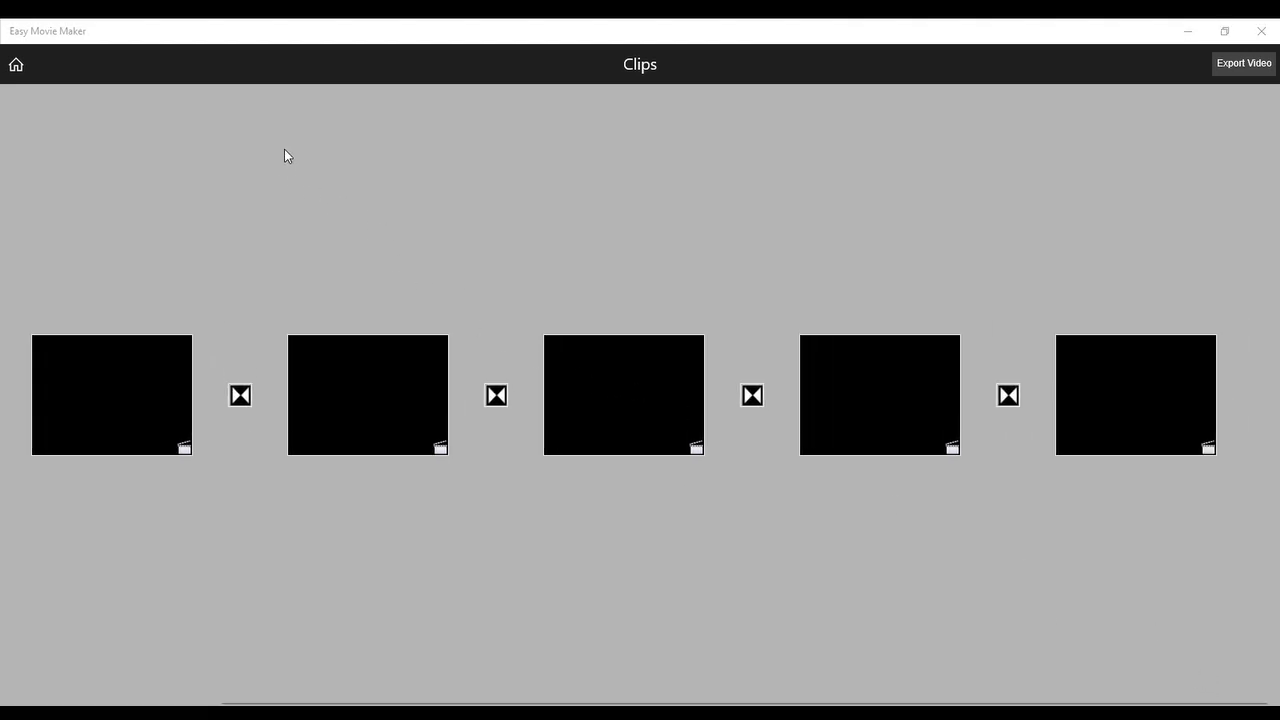
- Add two more copies of the clip and play the combined preview from the start
left_click(284, 149)
left_click(1214, 692)
left_click(297, 155)
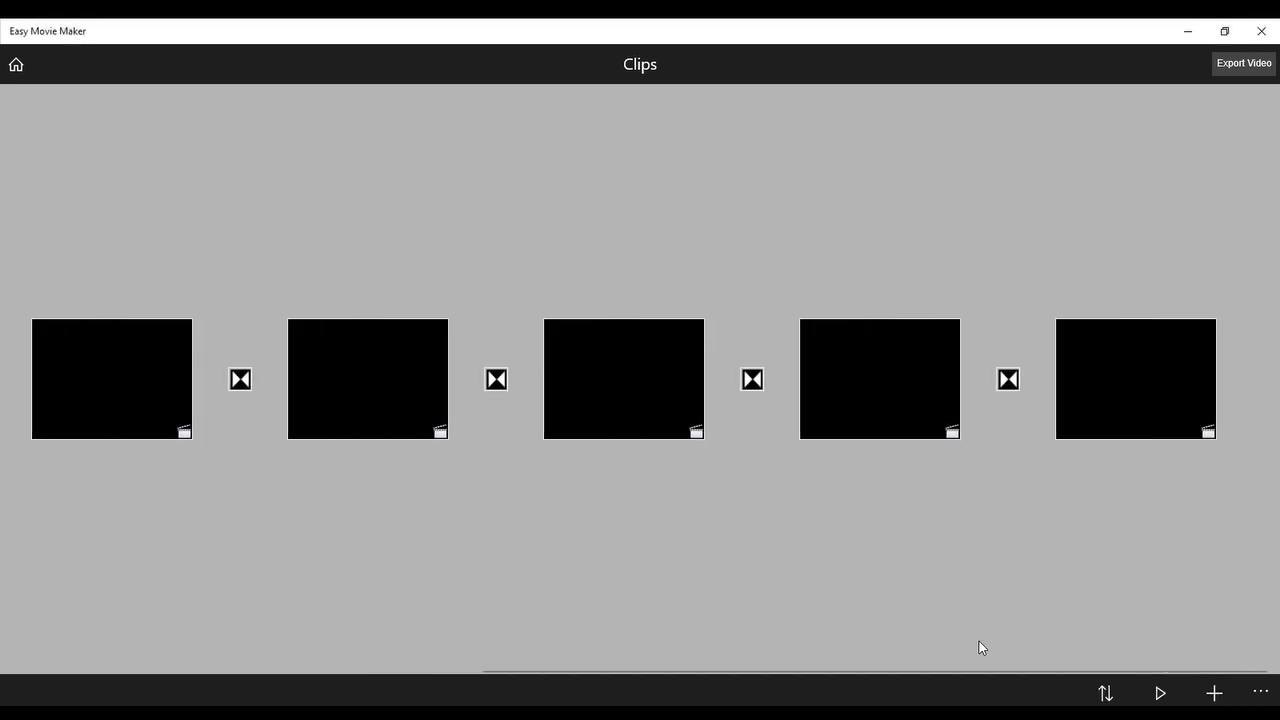
left_click(1212, 692)
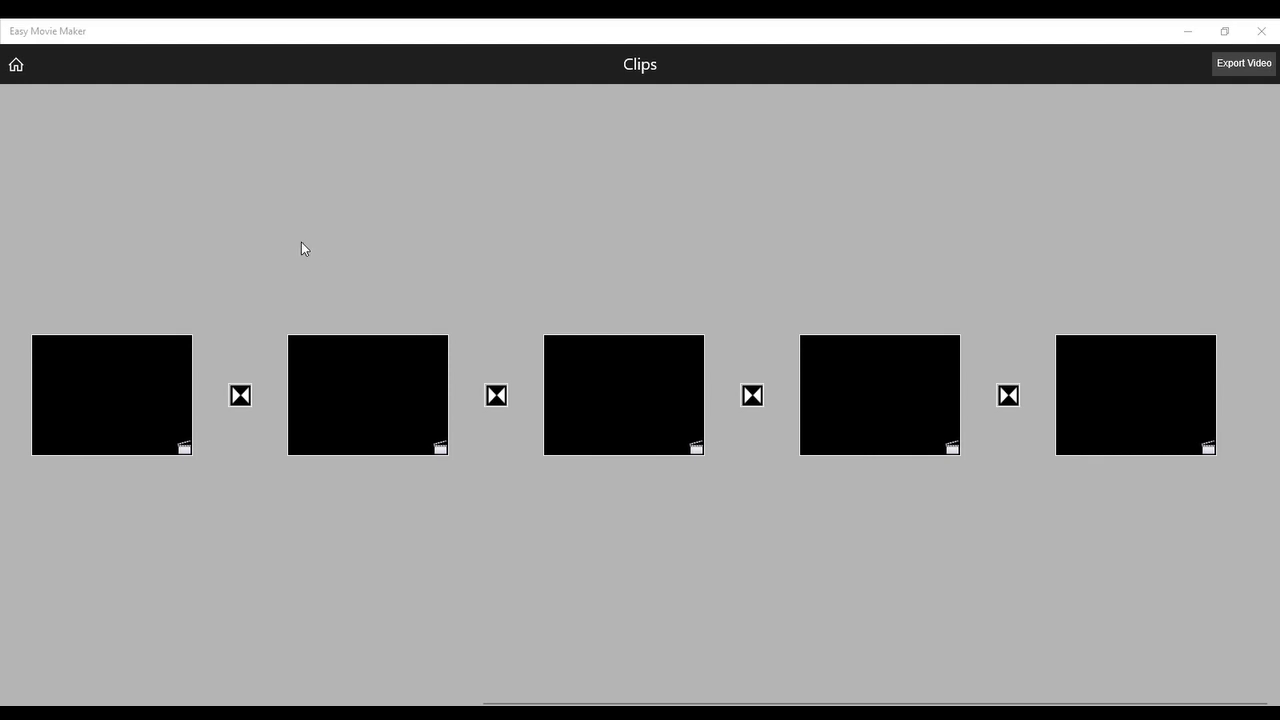
left_click(281, 157)
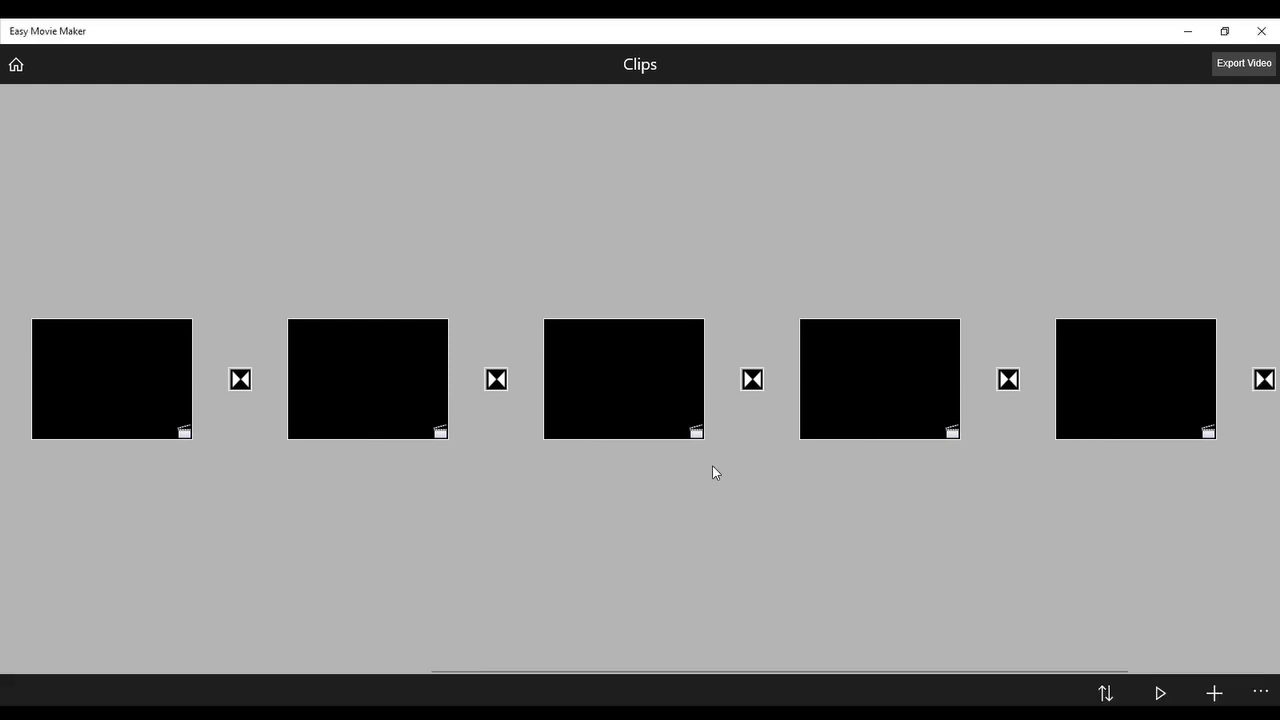
left_click(1161, 692)
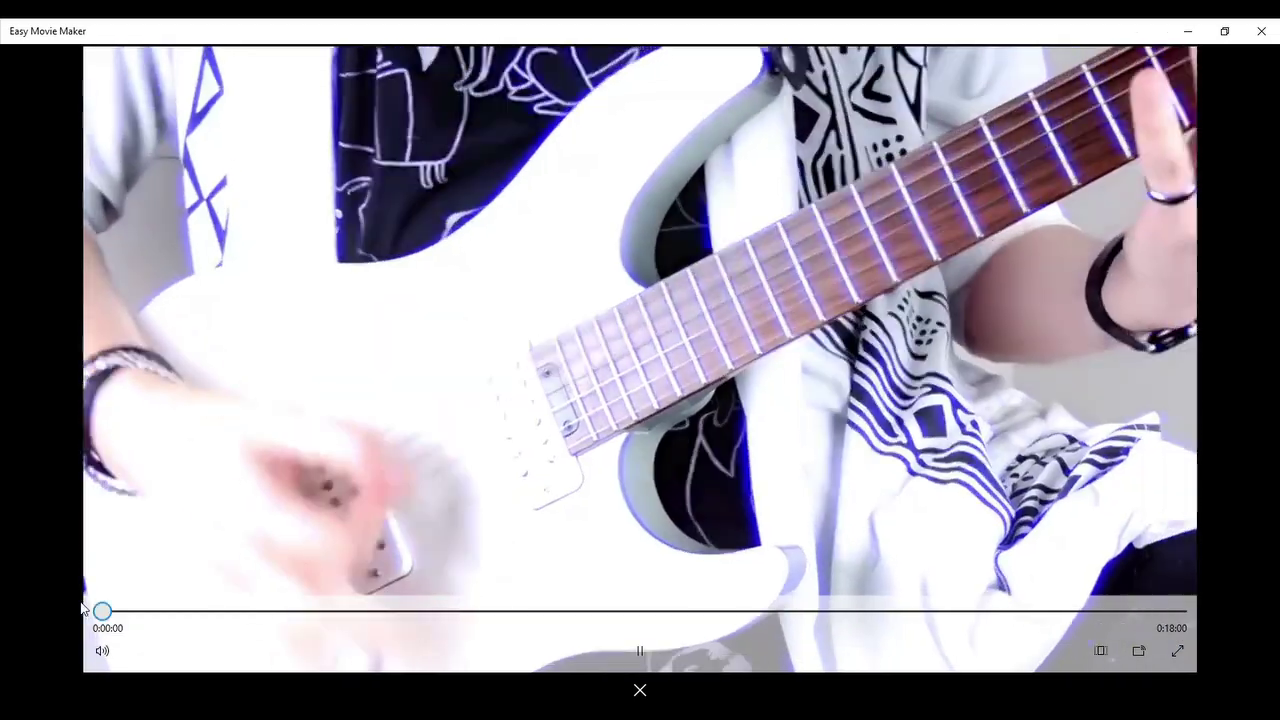
left_click(94, 612)
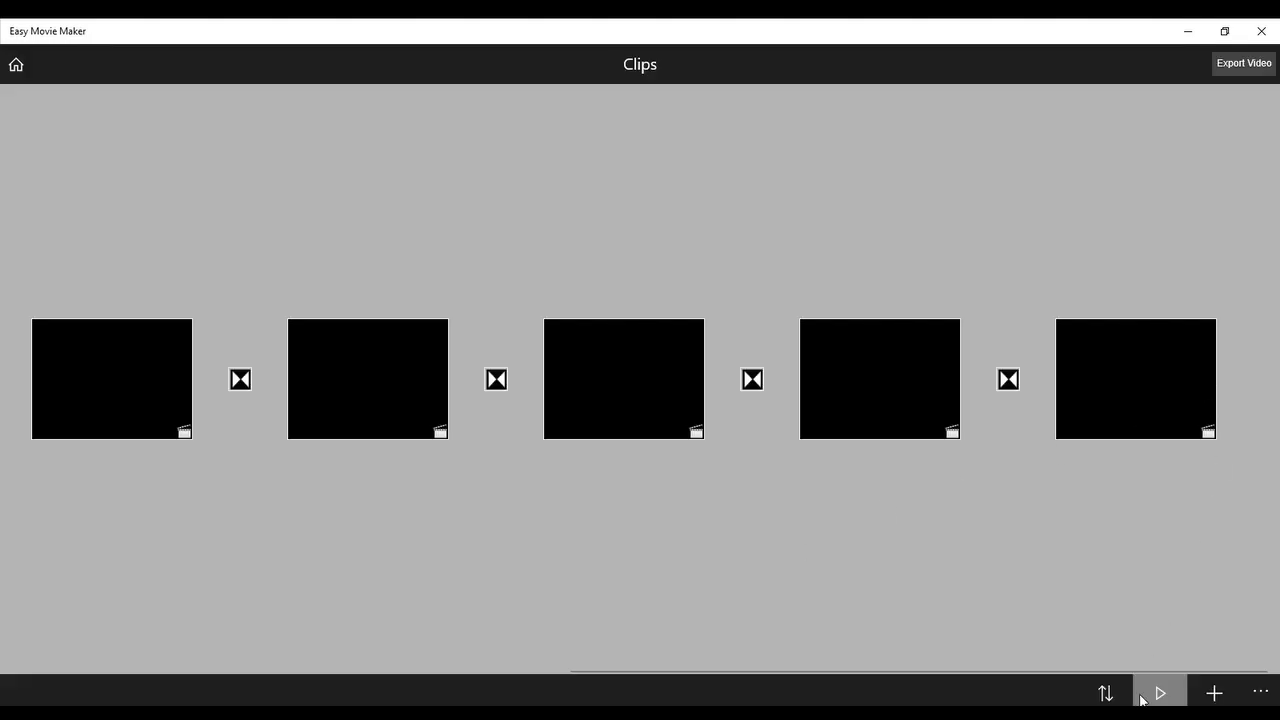
- Append several more copies of the music clip to the Clips merge list
left_click(1216, 692)
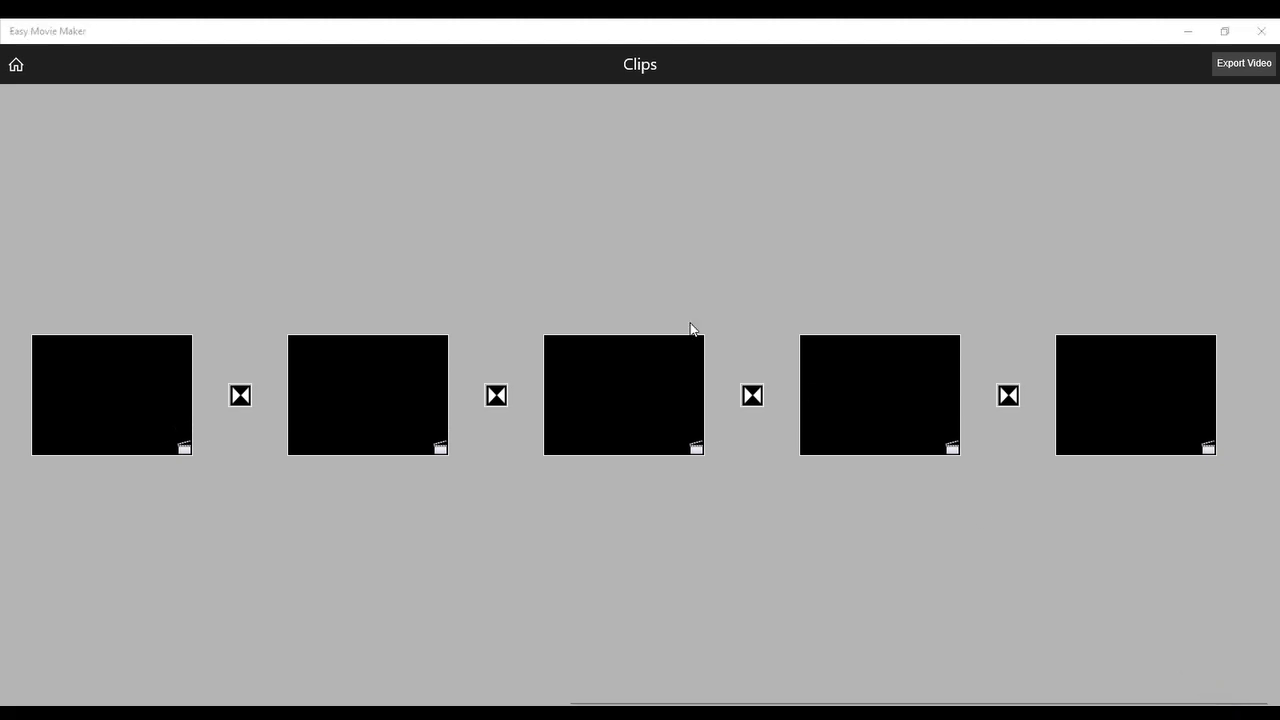
left_click(288, 157)
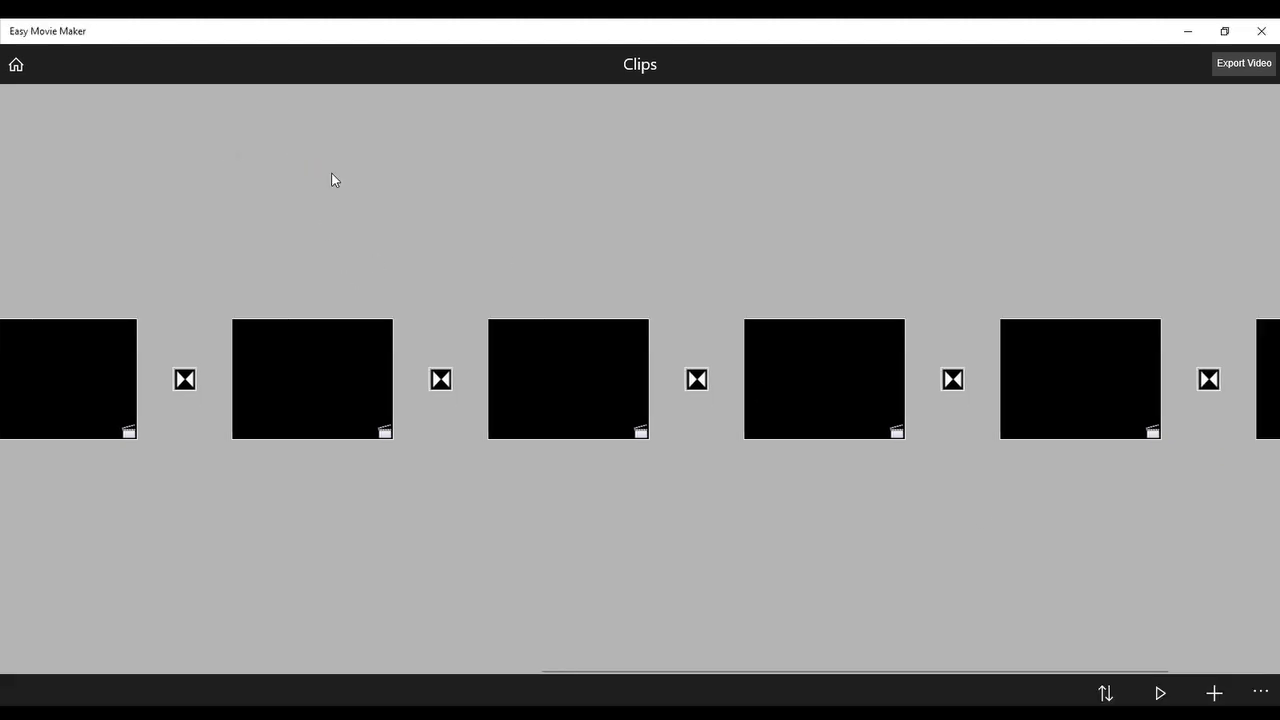
left_click(1216, 692)
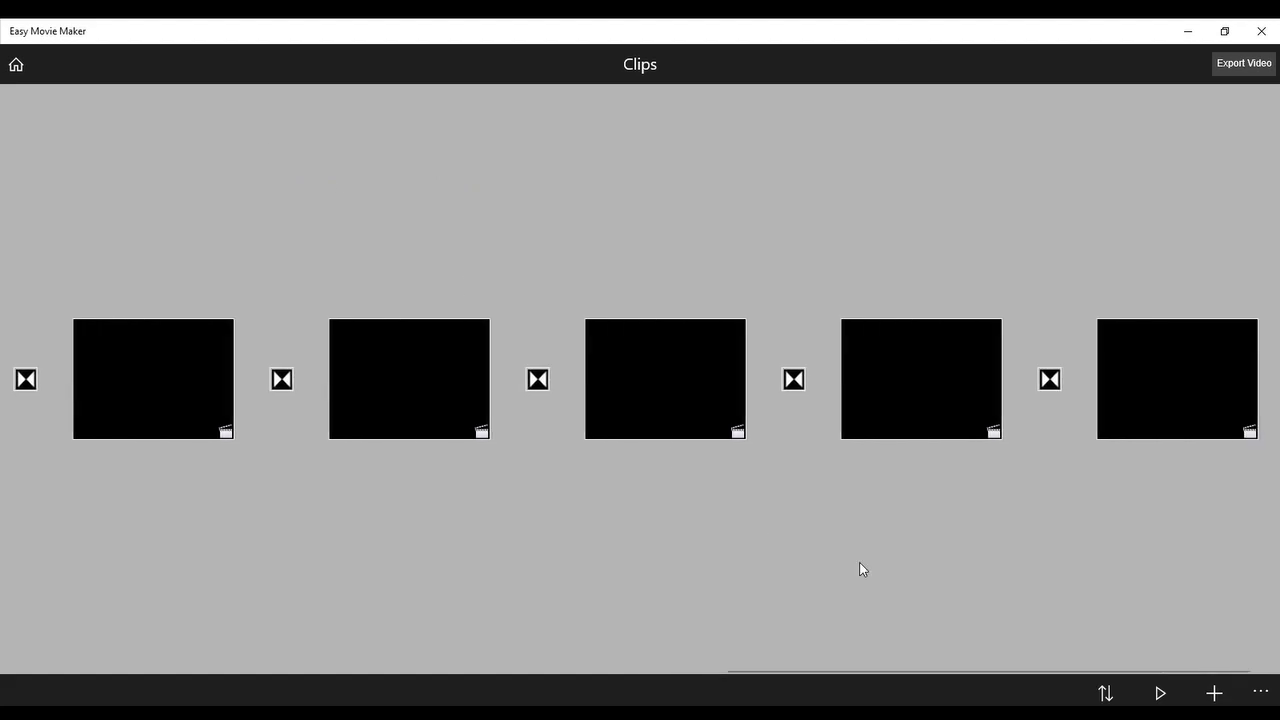
left_click(1215, 692)
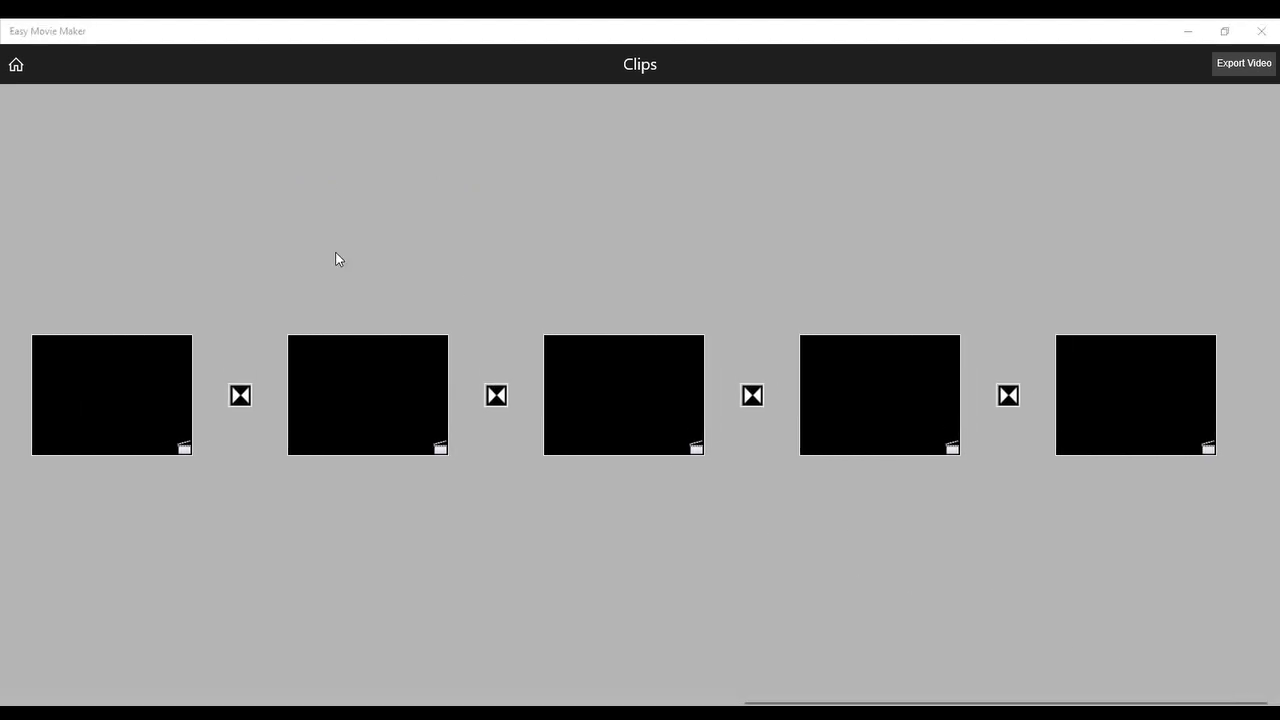
left_click(294, 154)
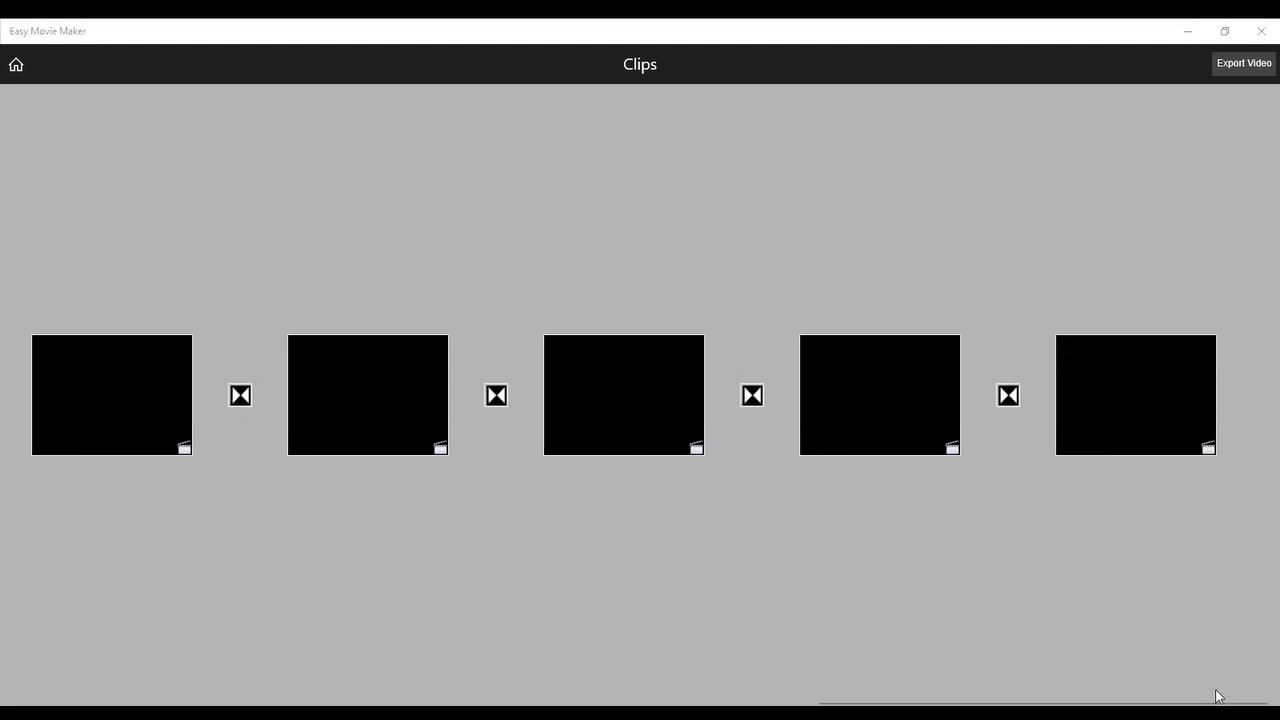
left_click(271, 154)
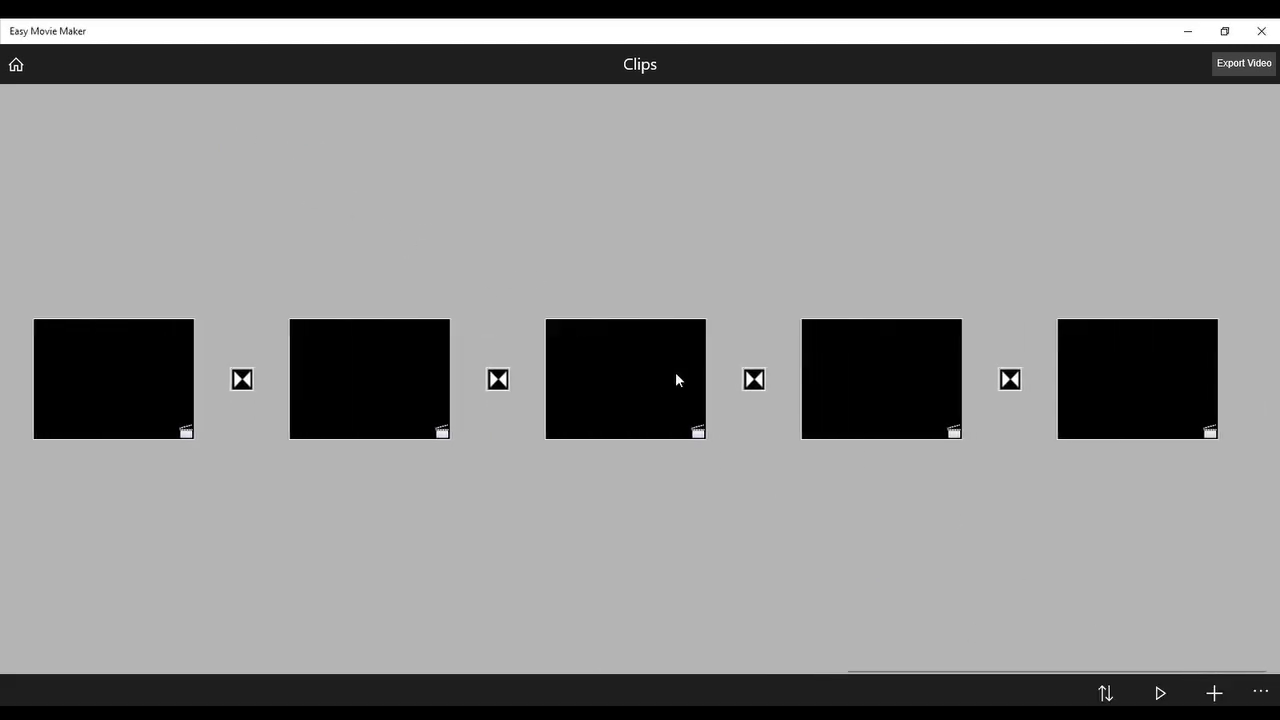
- Add a few further copies of the trimmed clip through the picker
left_click(1213, 691)
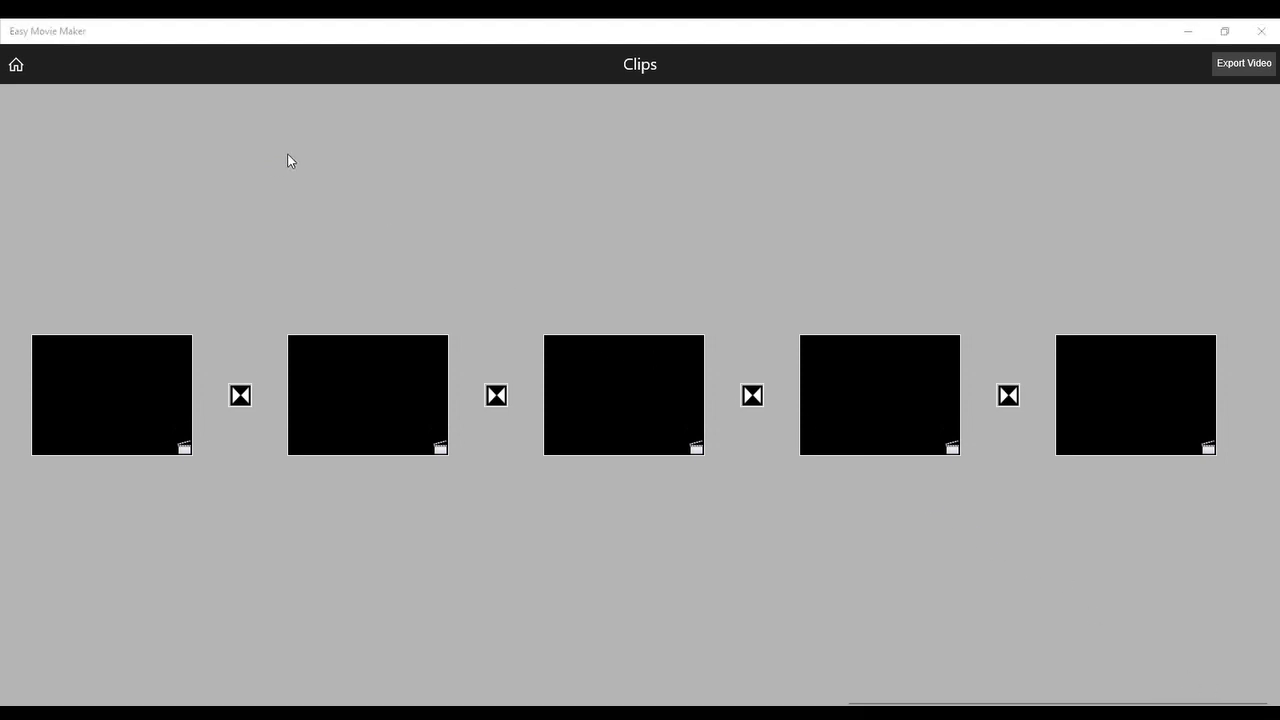
left_click(289, 161)
left_click(1214, 690)
left_click(293, 161)
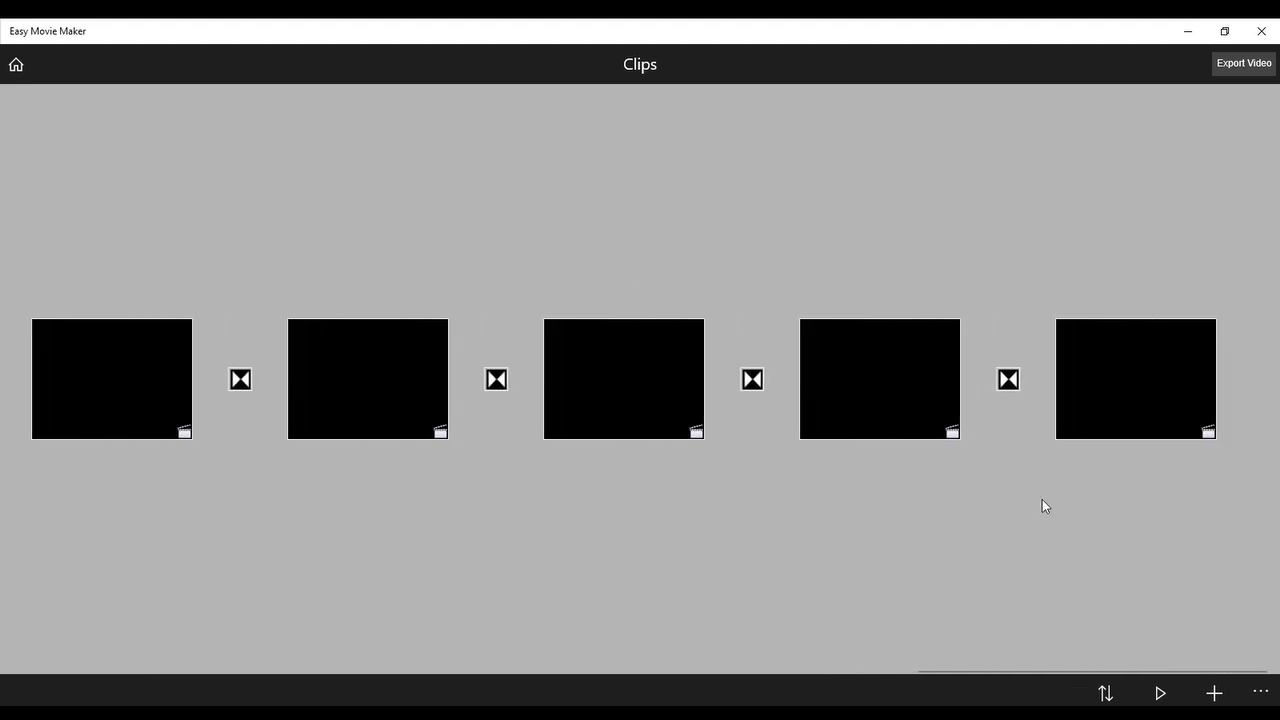
left_click(1217, 685)
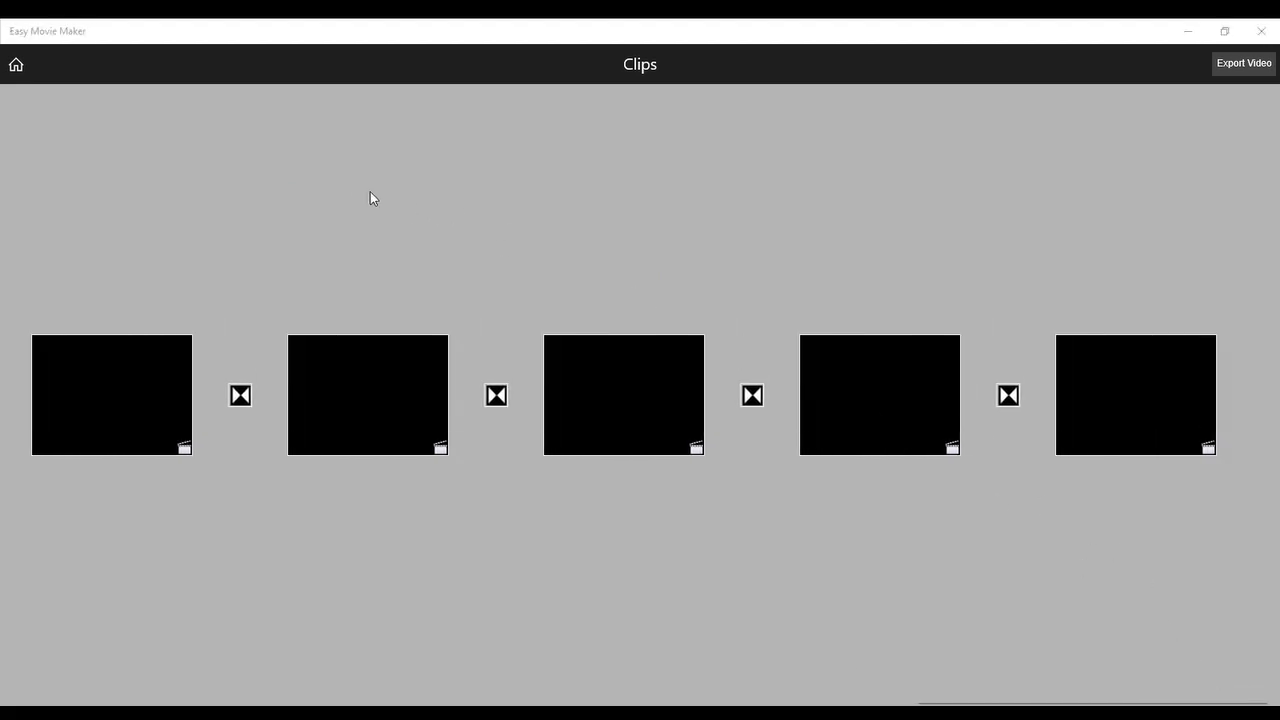
left_click(292, 147)
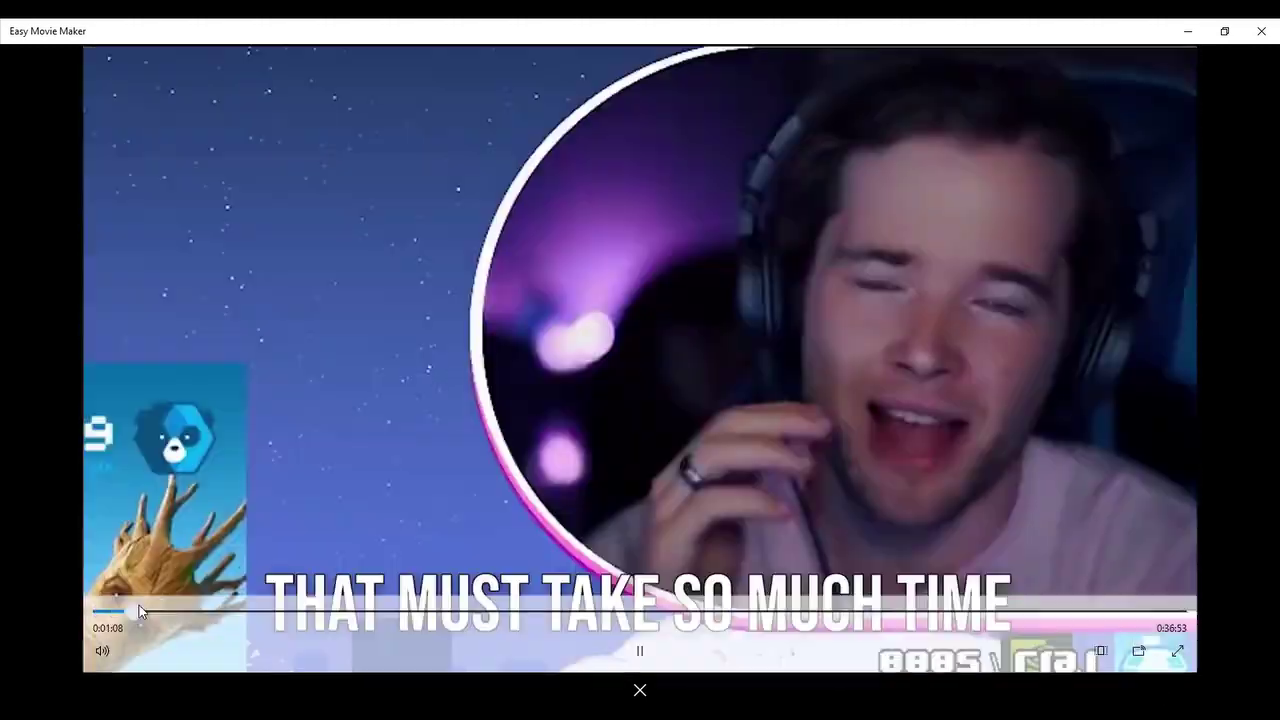
left_click_drag(139, 605, 1191, 580)
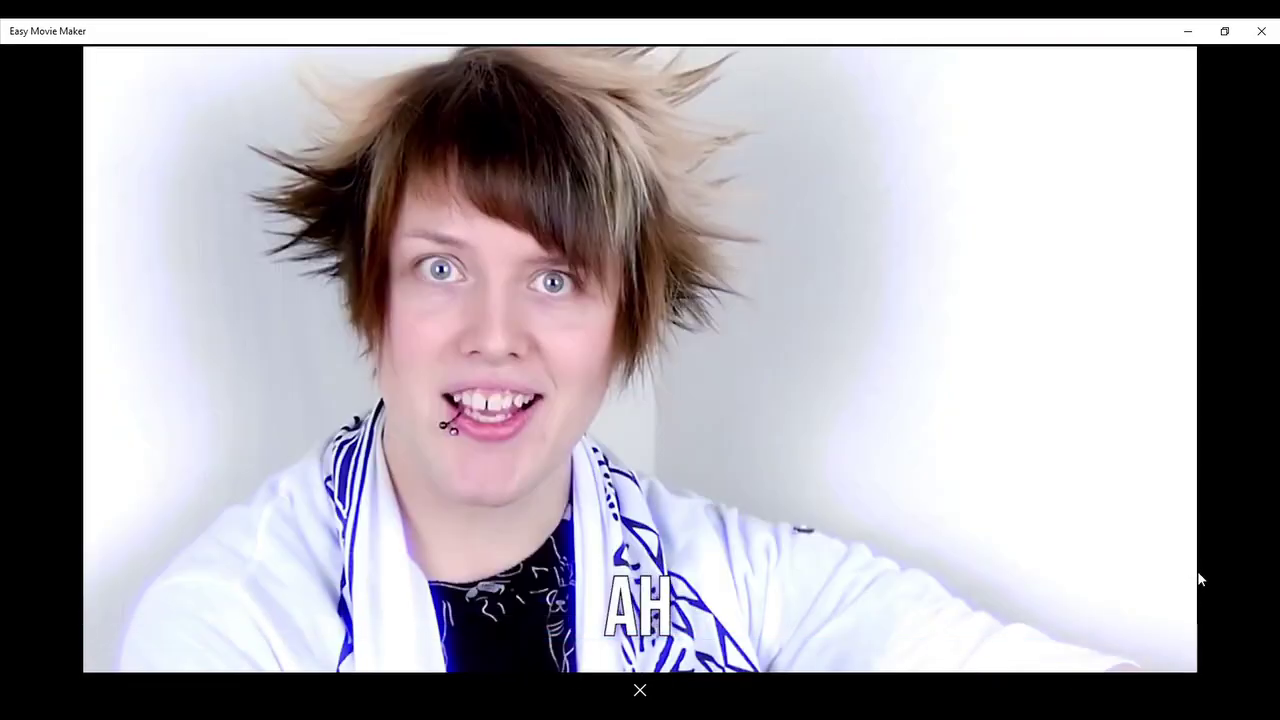
left_click(640, 691)
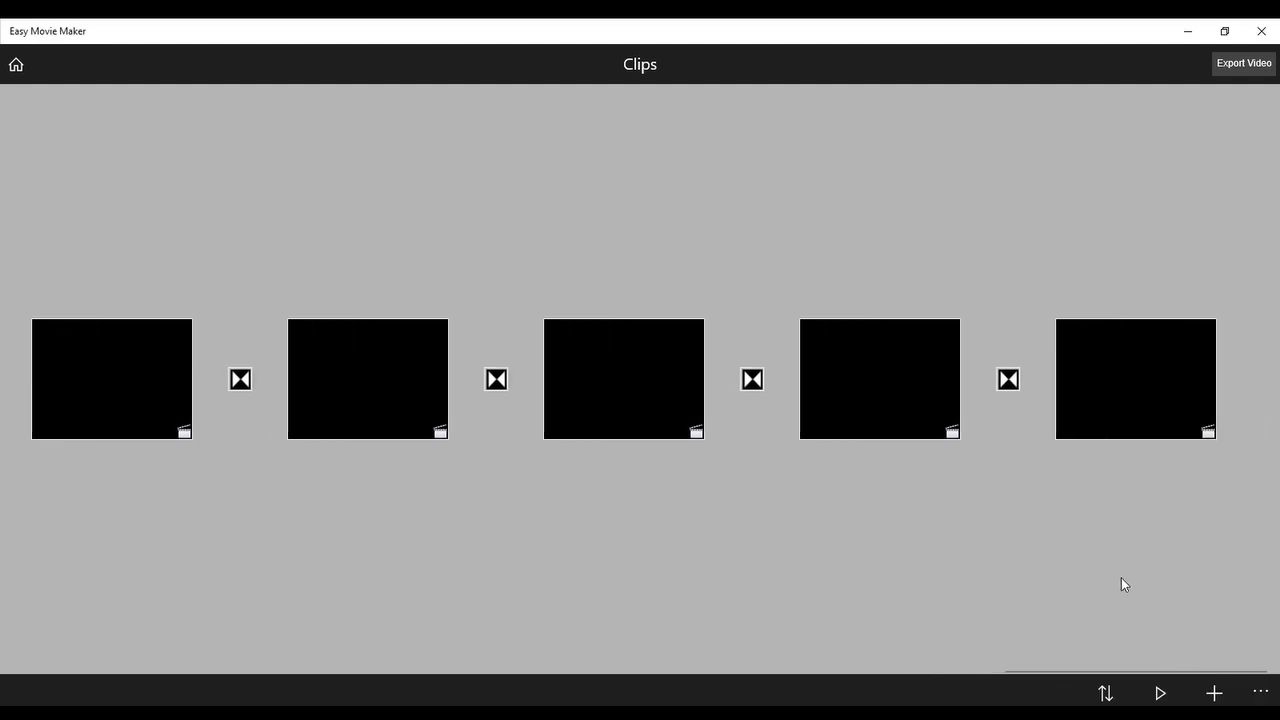
- Add another clip copy, preview the merge skipping to about 0:19:46, then close it
left_click(1216, 691)
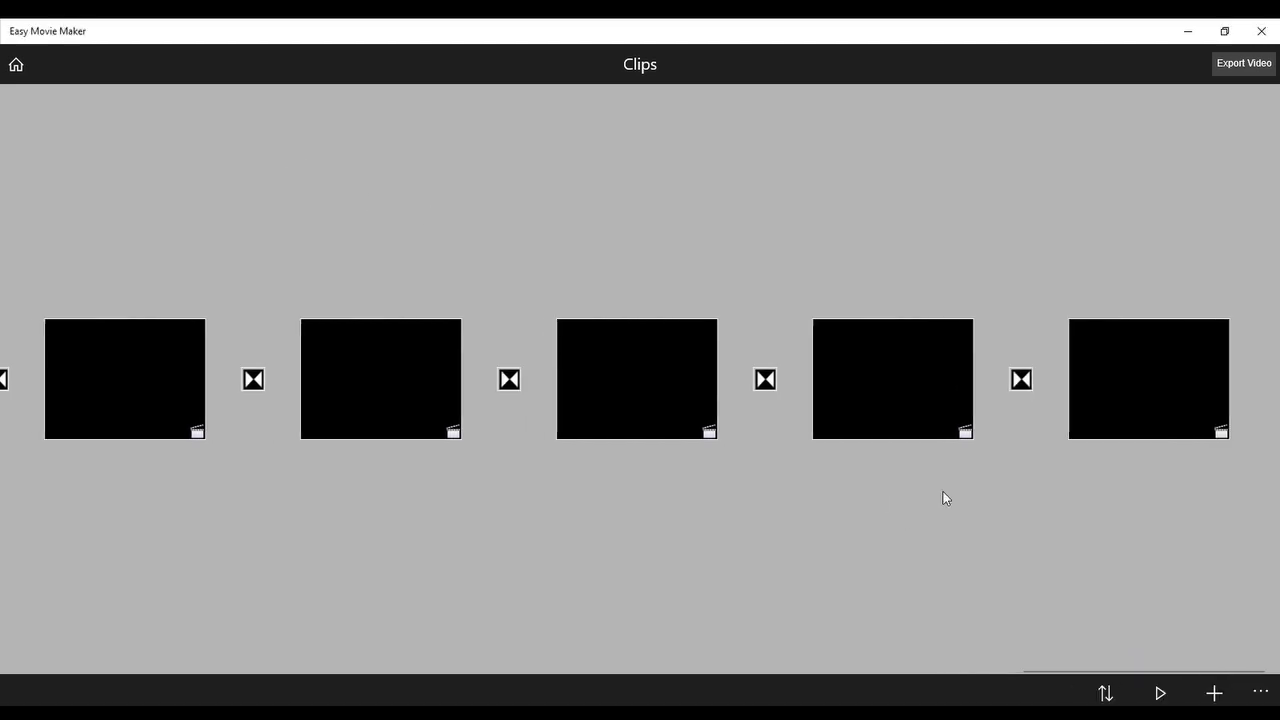
left_click(1161, 692)
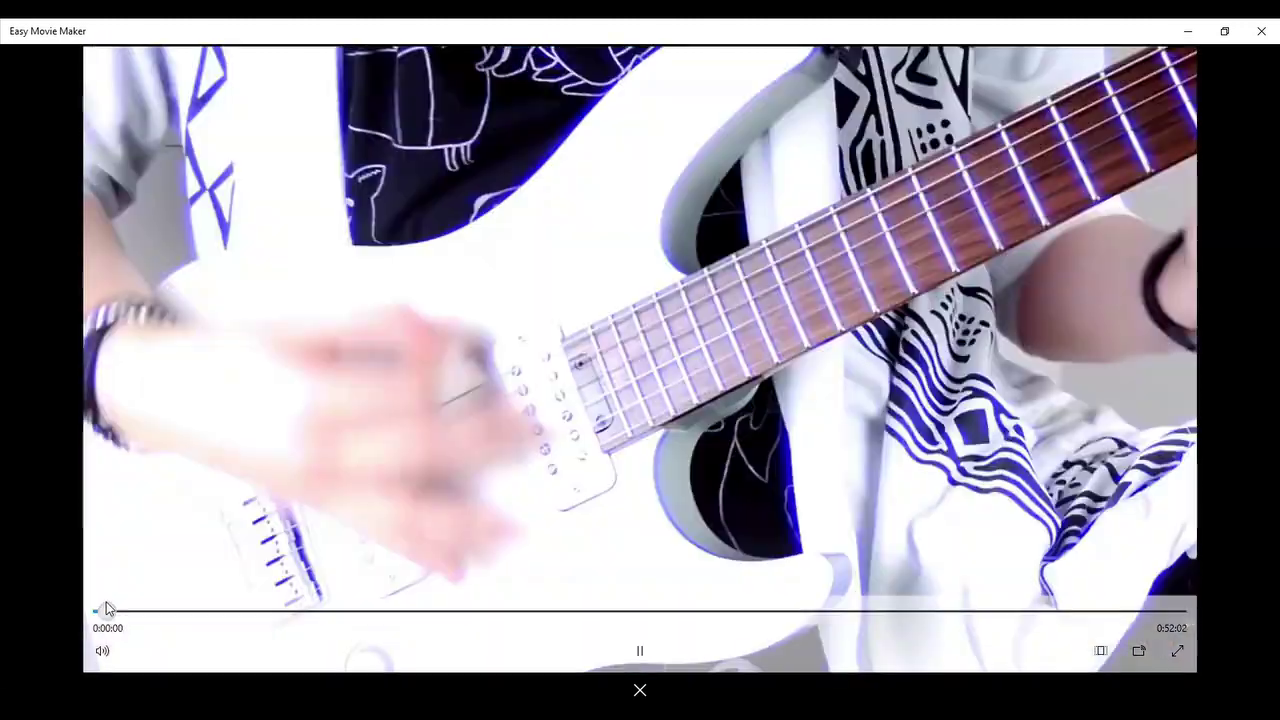
left_click(178, 608)
left_click_drag(180, 603, 1228, 608)
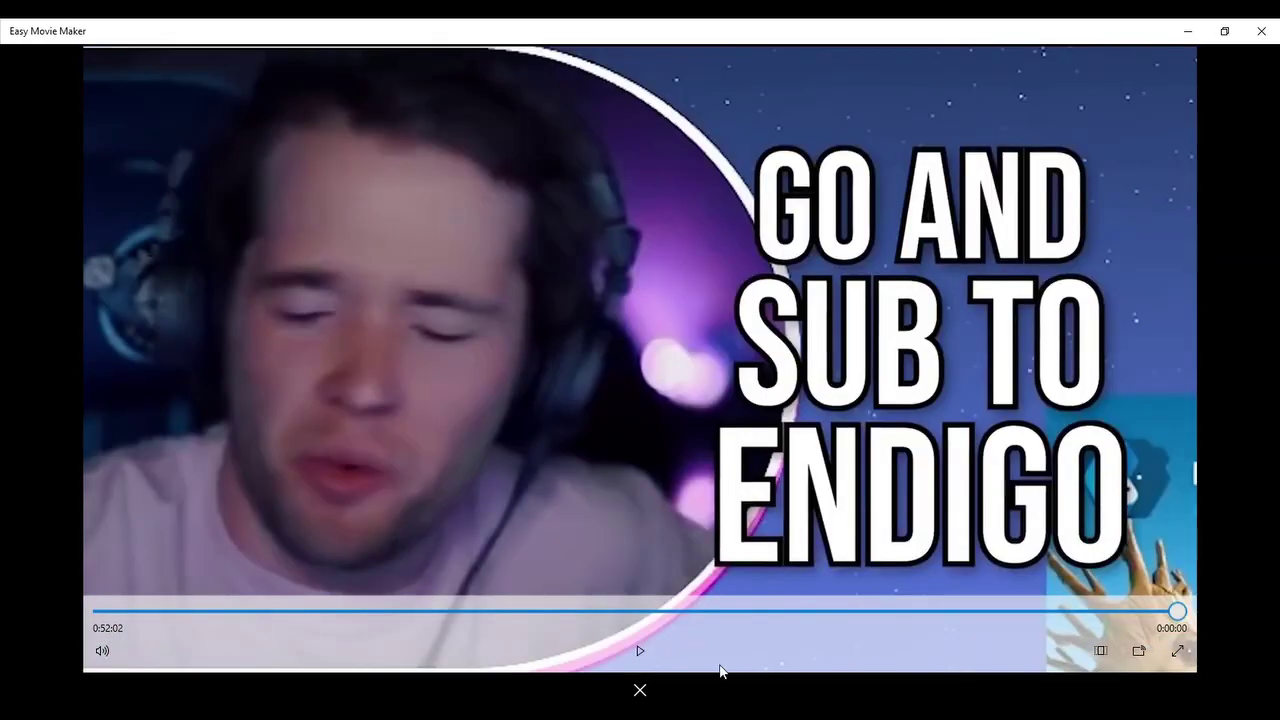
left_click(639, 690)
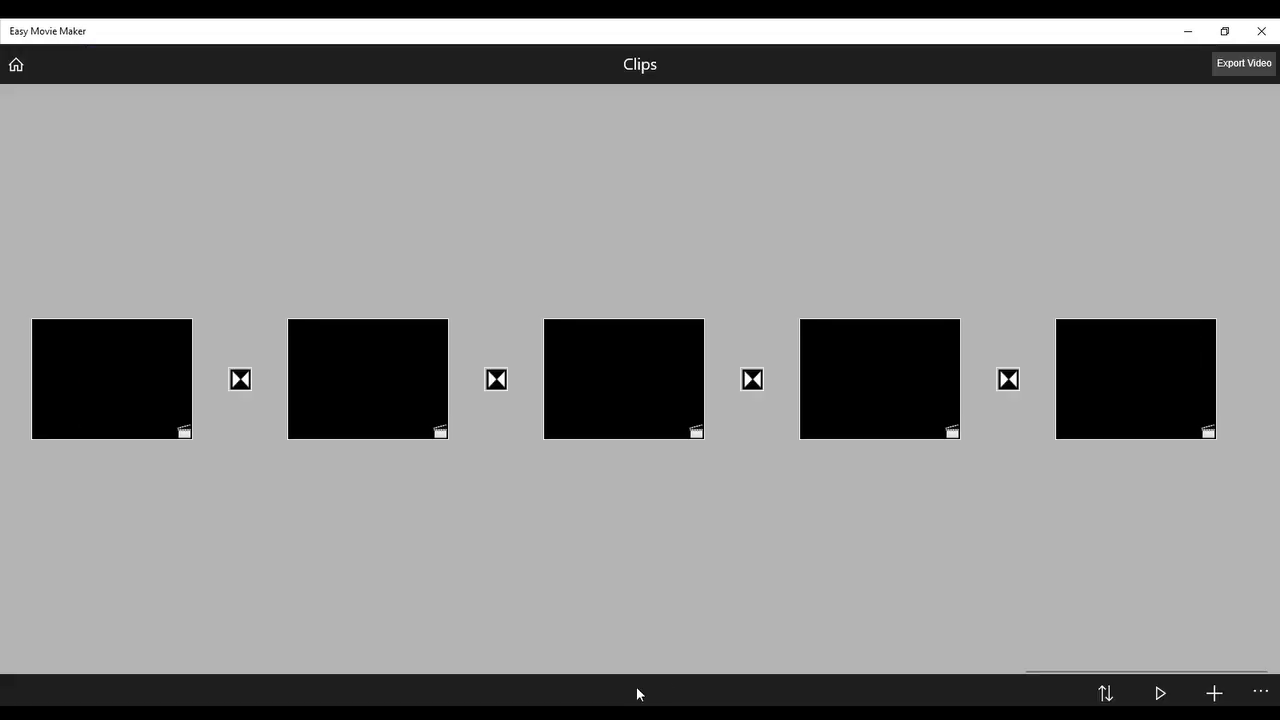
- Add one more copy and play the merged video, now running 1:00:02
left_click(1214, 693)
left_click(1218, 693)
left_click(1160, 692)
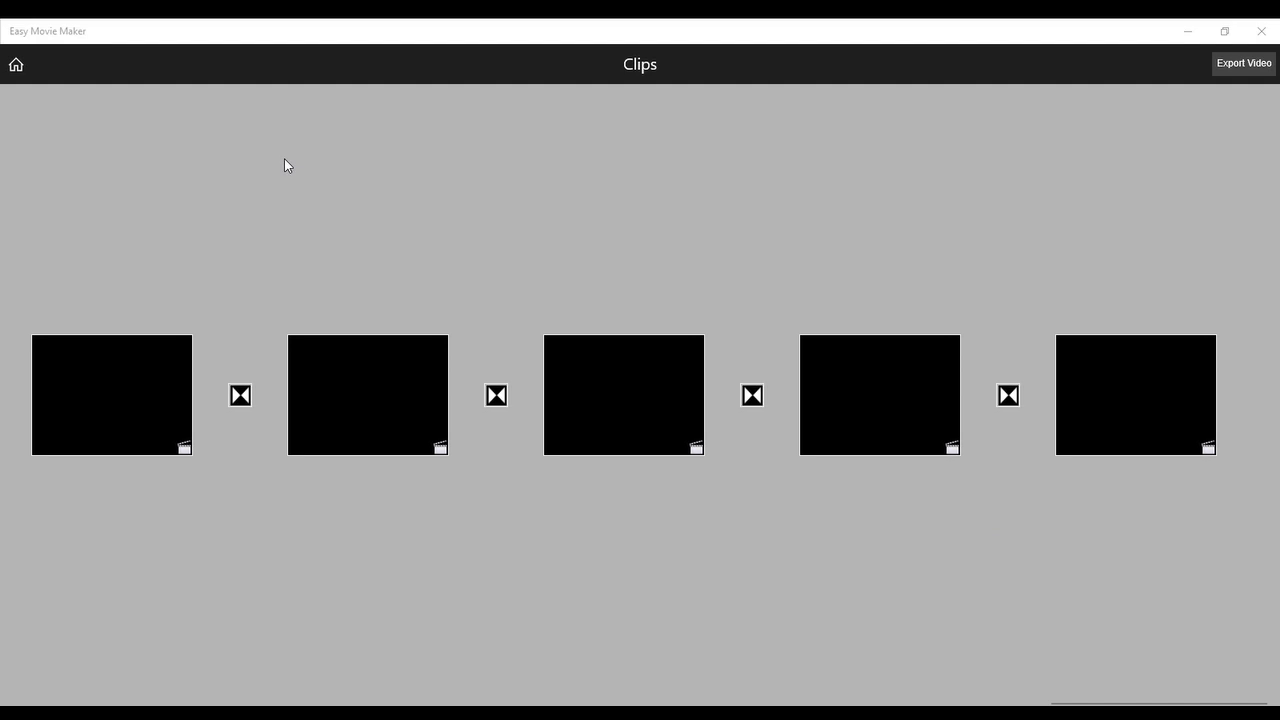
left_click(284, 158)
left_click(1160, 690)
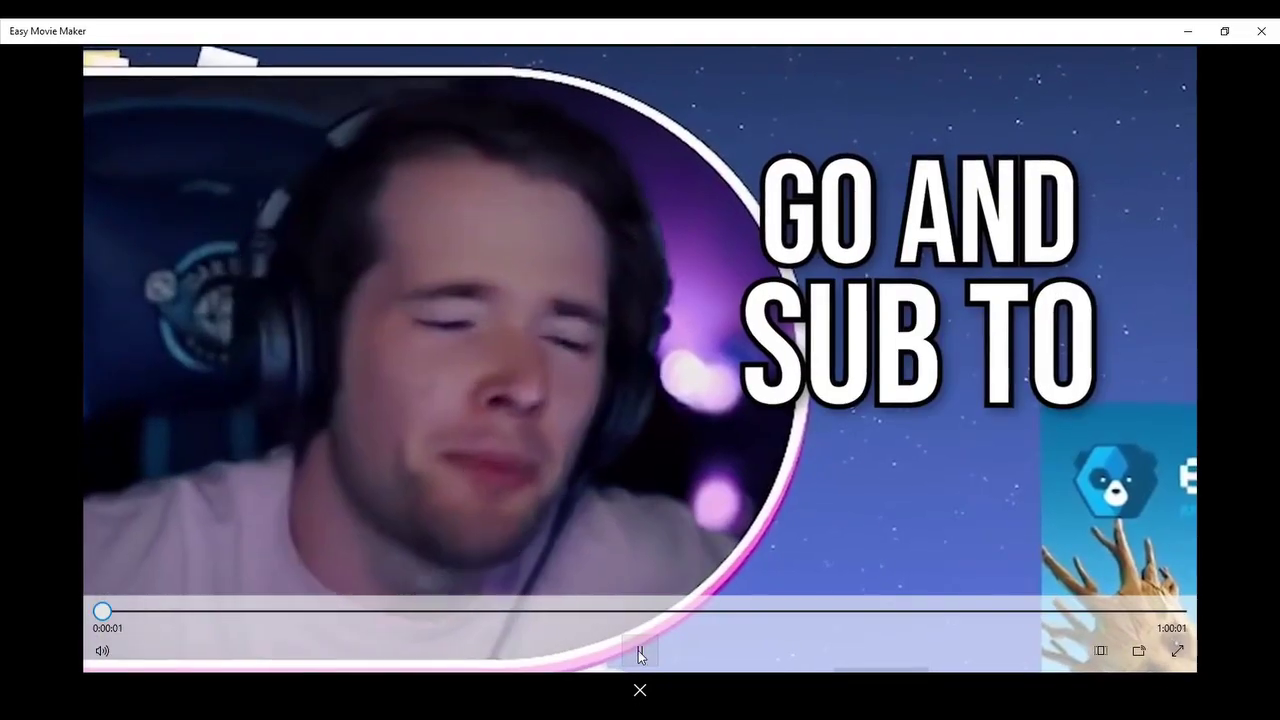
- Pause and close the preview, replay it, skip to about 0:21:43, then close it
left_click(640, 651)
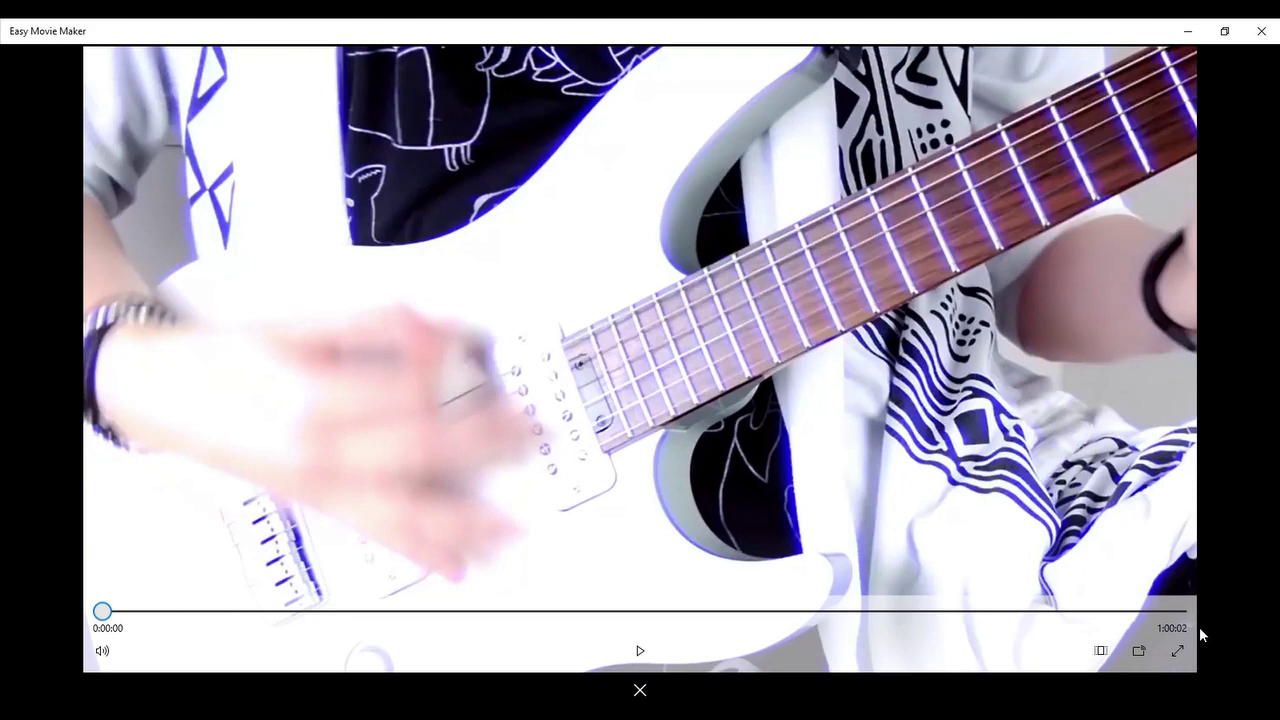
left_click(641, 689)
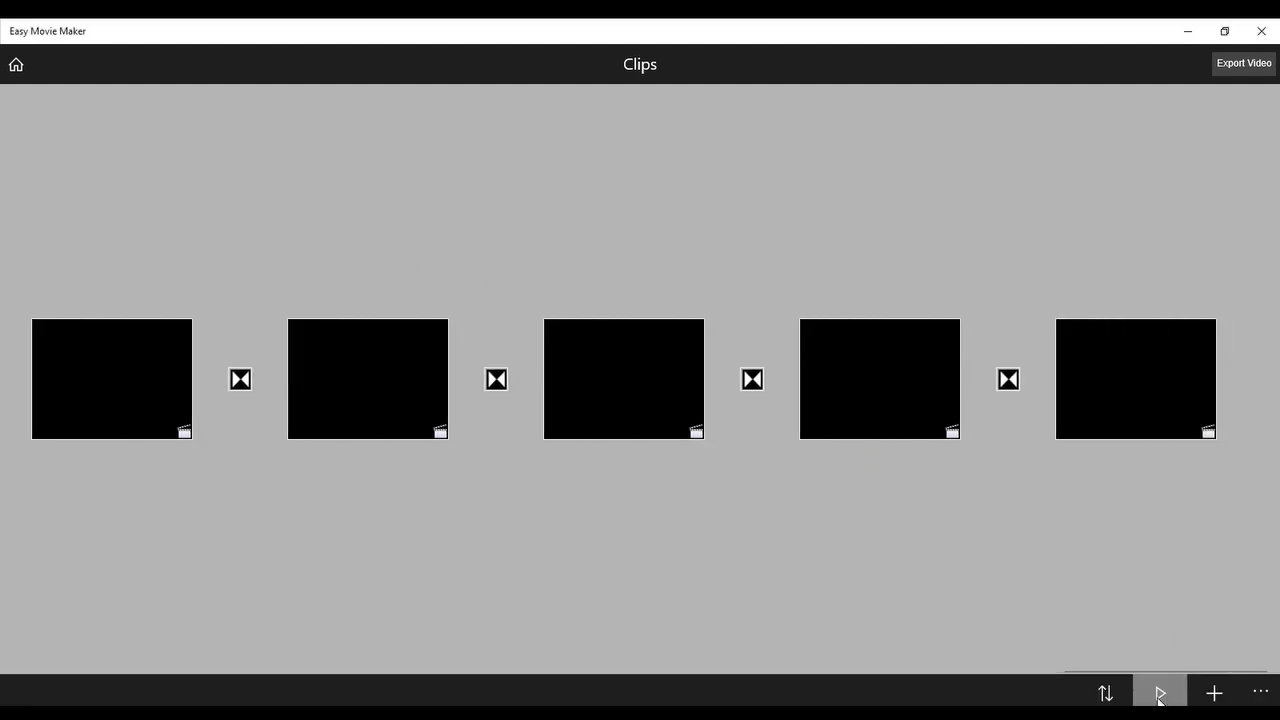
left_click(1161, 693)
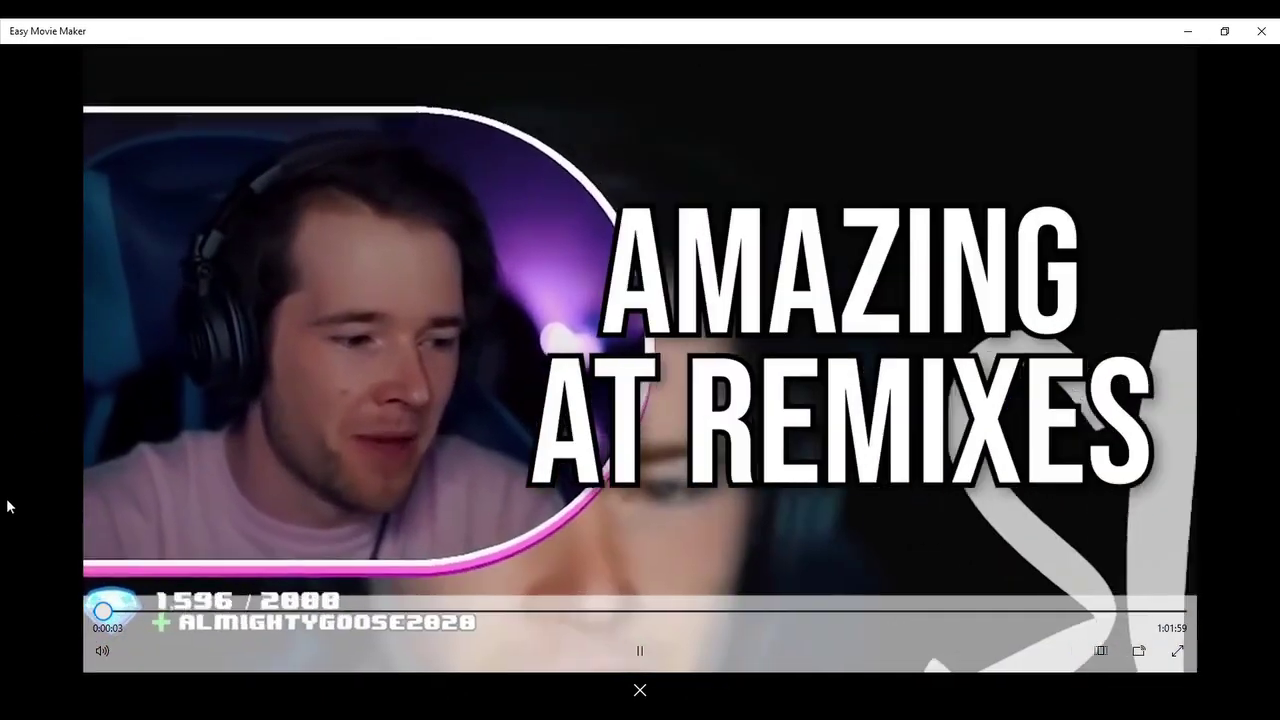
left_click_drag(104, 609, 1180, 612)
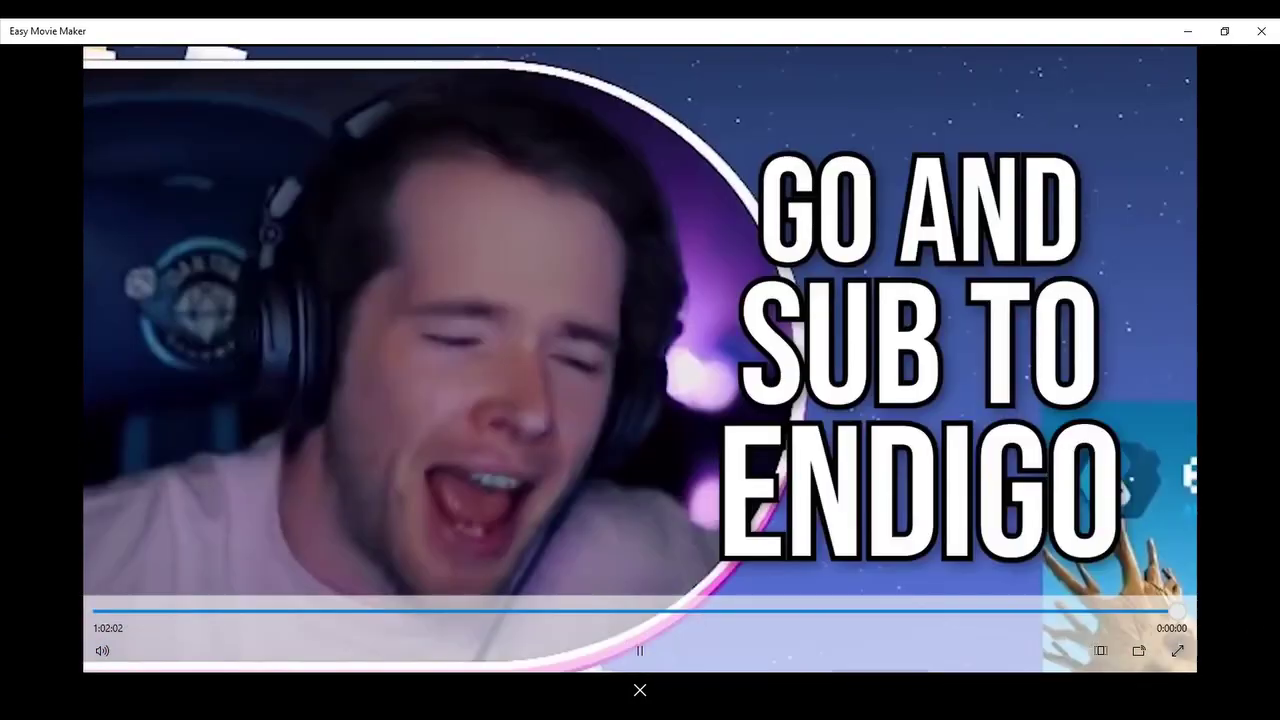
left_click(640, 689)
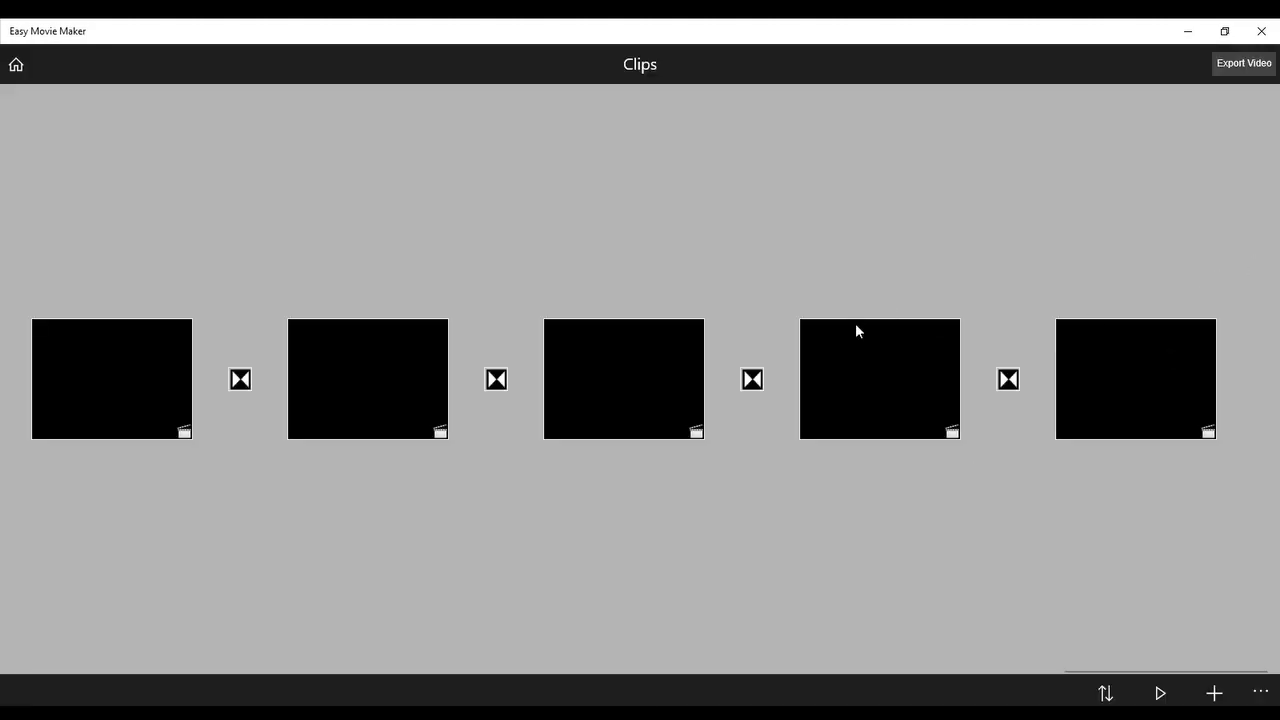
left_click(1249, 66)
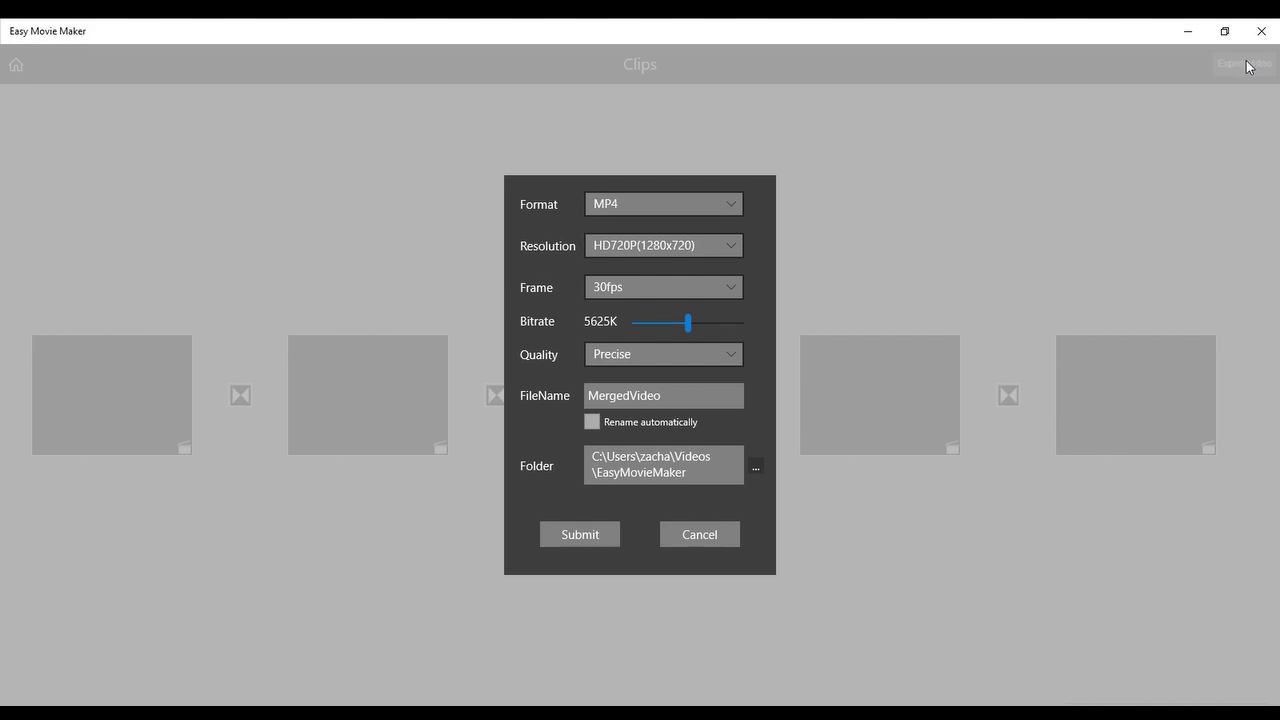
left_click(571, 536)
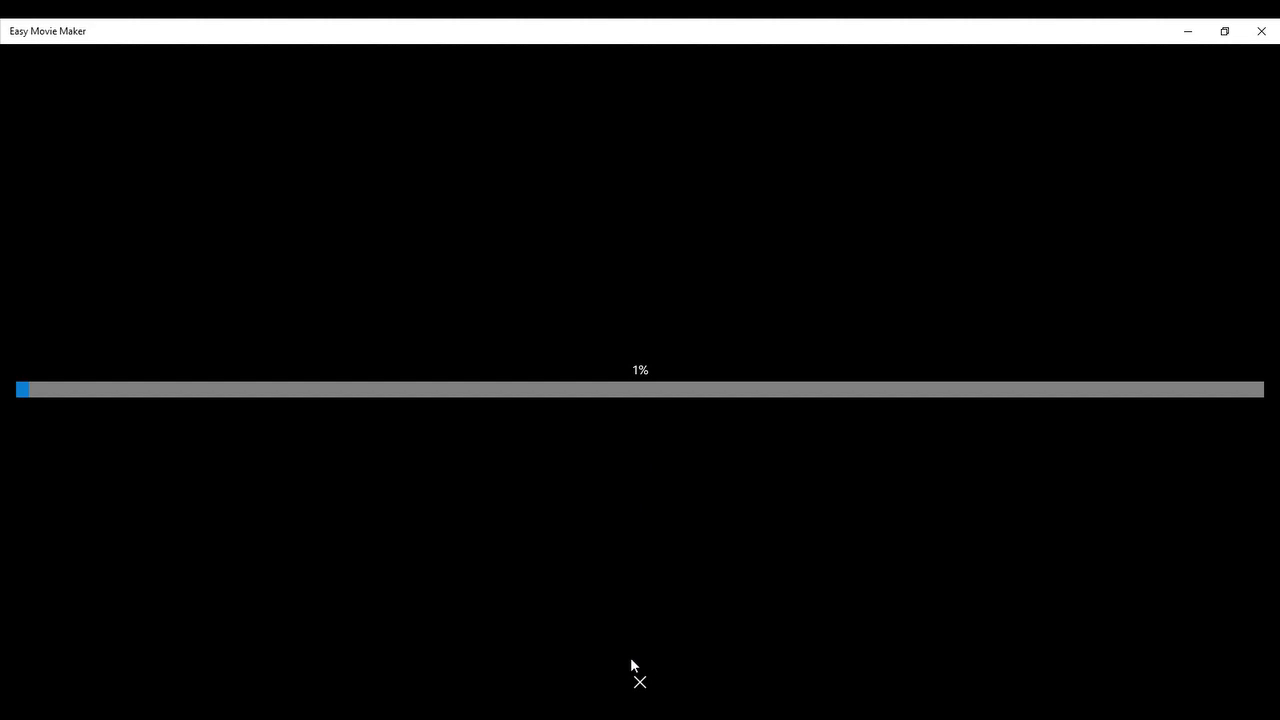
left_click(640, 682)
left_click(586, 394)
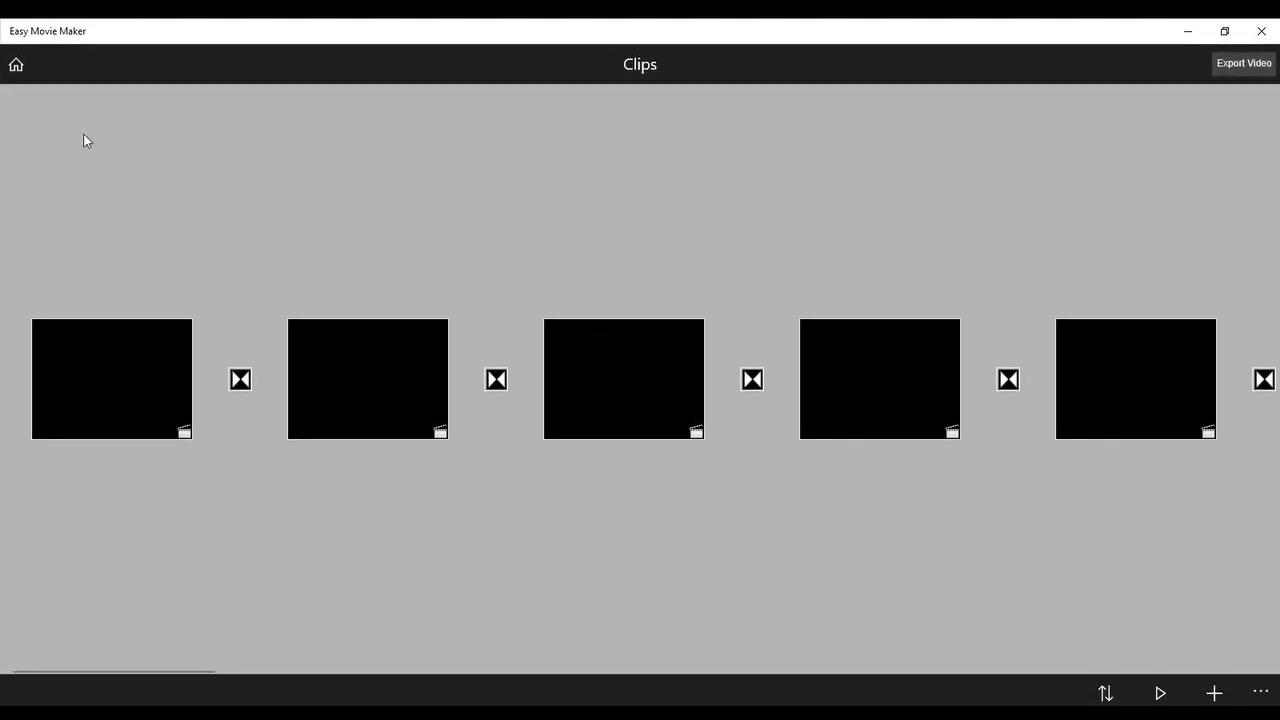
- Confirm the 'go back?' prompt to return from the Clips list to the home screen
left_click(16, 64)
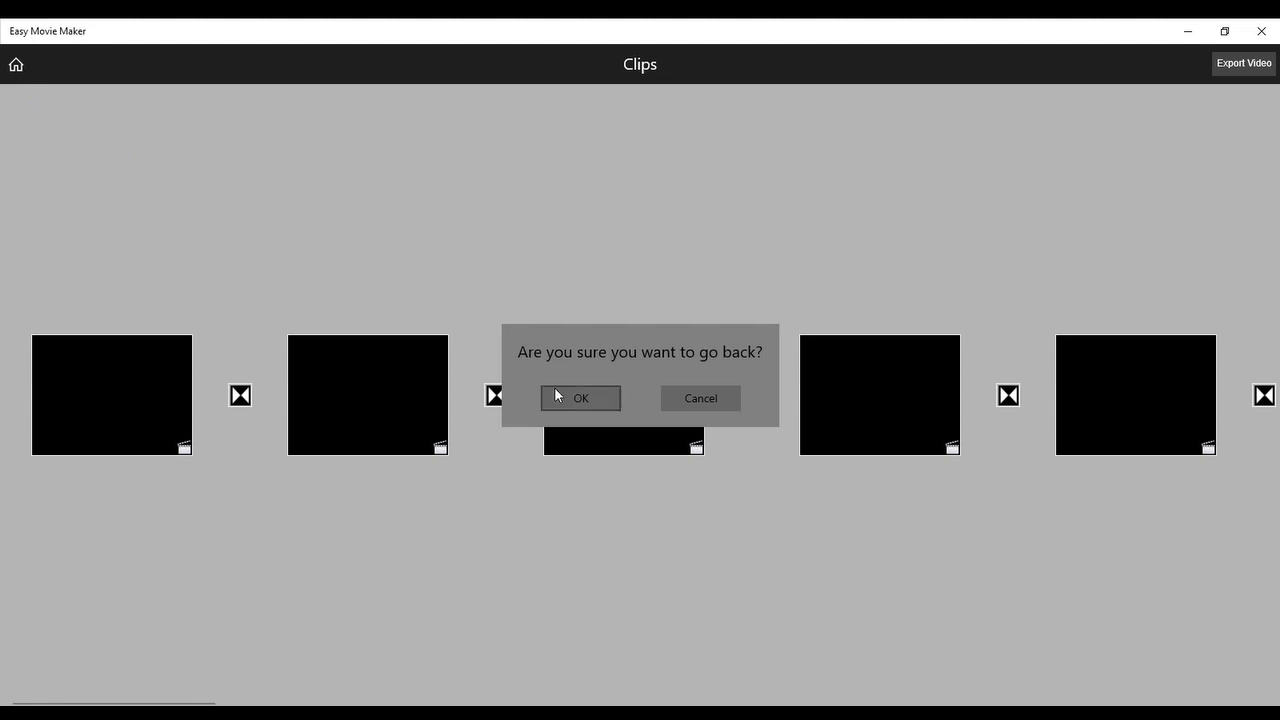
left_click(566, 397)
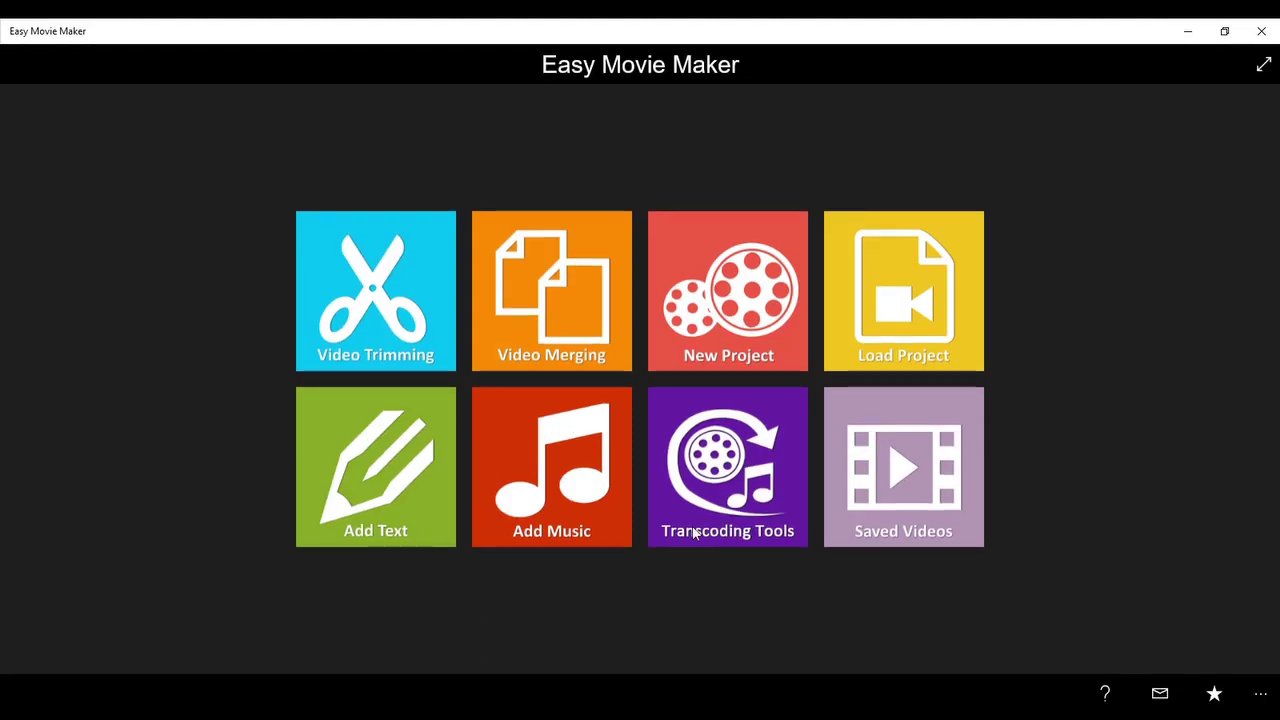